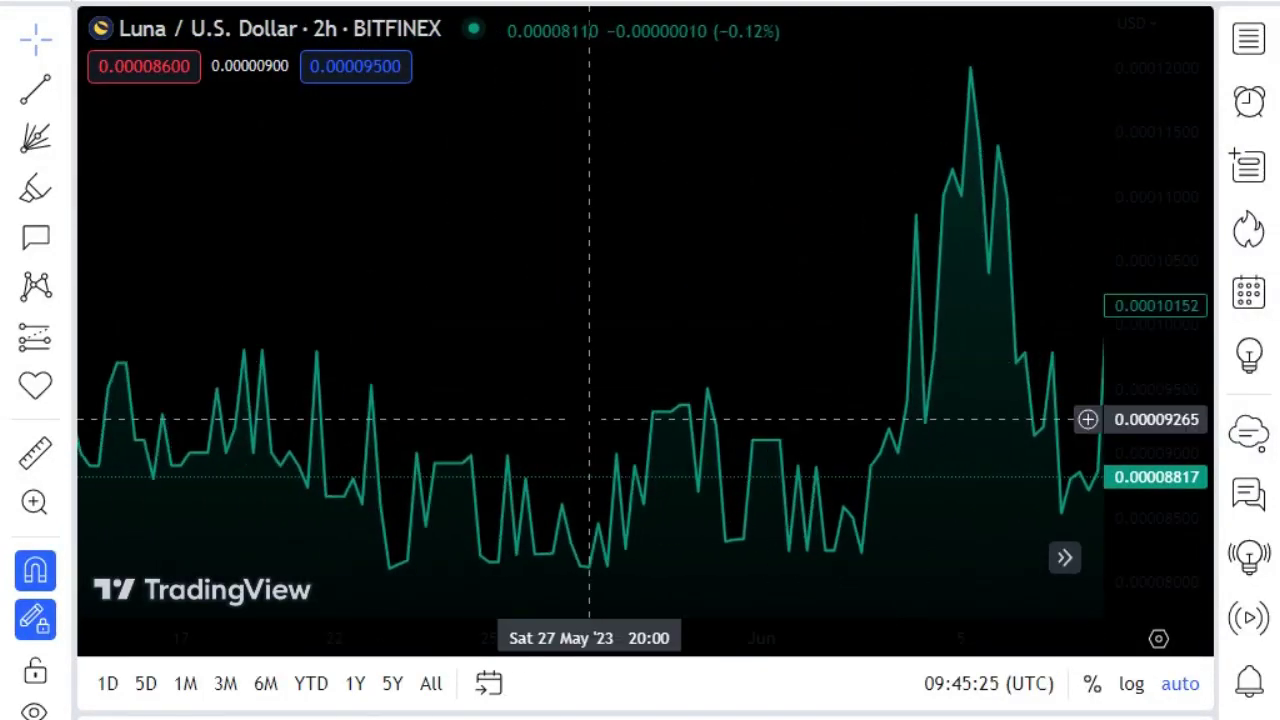
Step: Frame late April to May and anchor a Fib Time Zone (lines 0–8) in late April
scroll(589, 420, "up", 2)
scroll(589, 420, "up", 2)
scroll(585, 420, "up", 2)
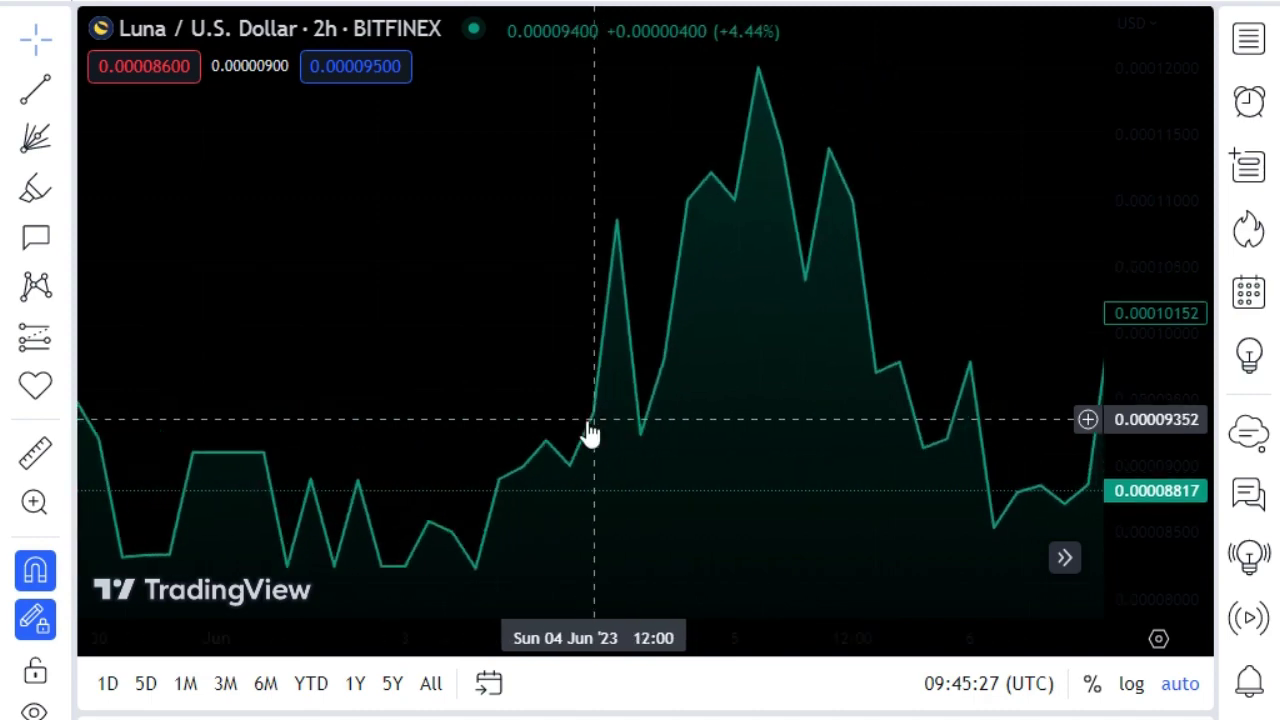
scroll(582, 420, "up", 2)
scroll(584, 420, "up", 2)
scroll(576, 400, "up", 2)
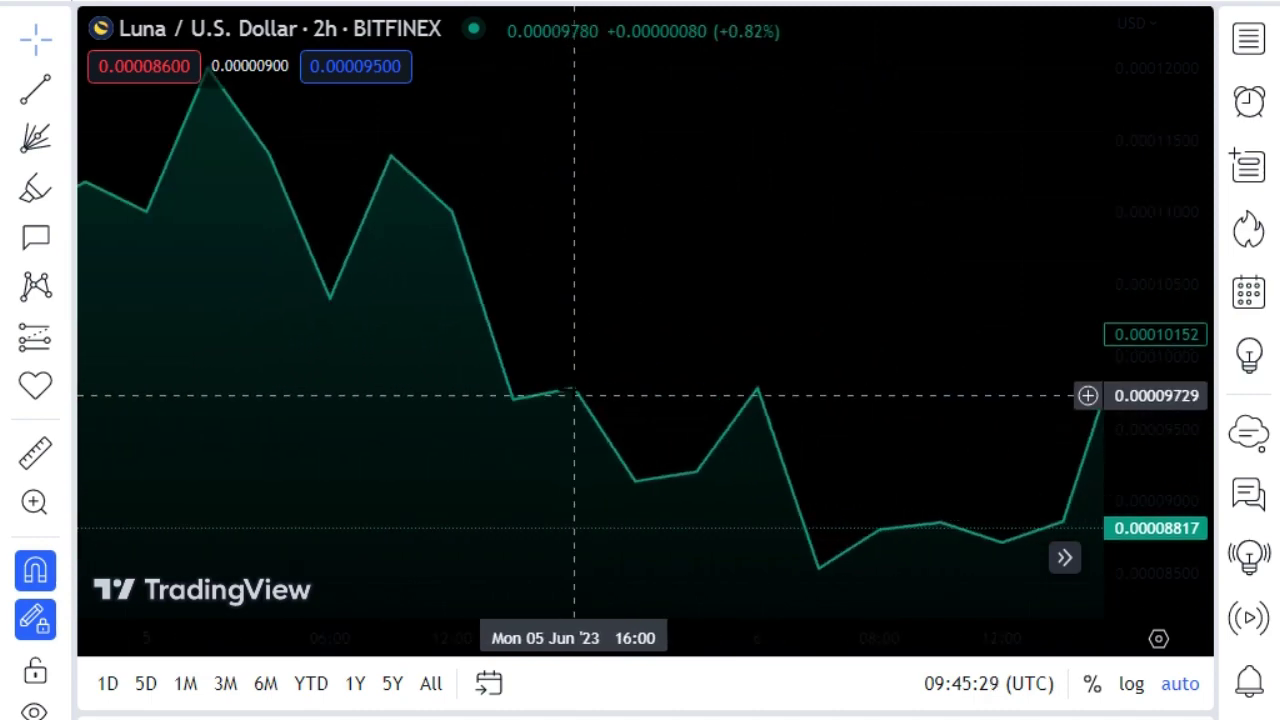
scroll(576, 385, "down", 2)
scroll(578, 380, "down", 2)
scroll(580, 378, "down", 2)
scroll(579, 373, "down", 2)
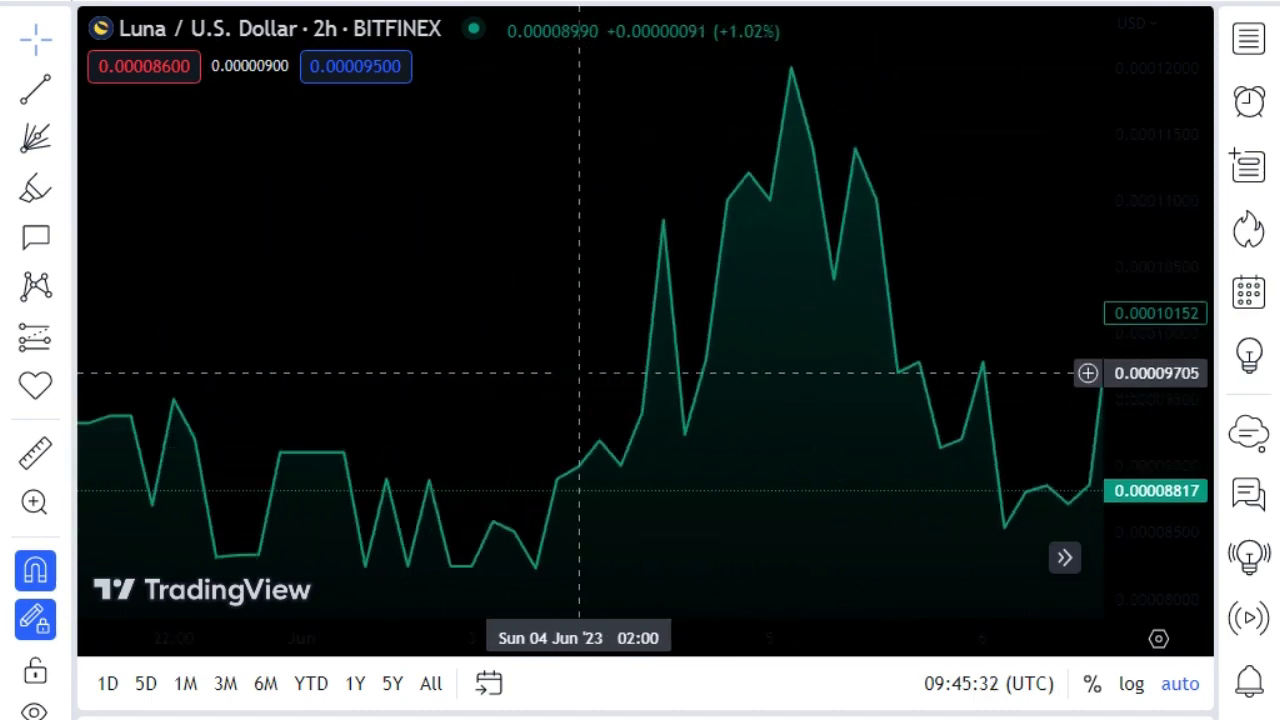
scroll(579, 373, "down", 2)
scroll(583, 371, "down", 2)
scroll(569, 371, "down", 2)
scroll(569, 357, "down", 2)
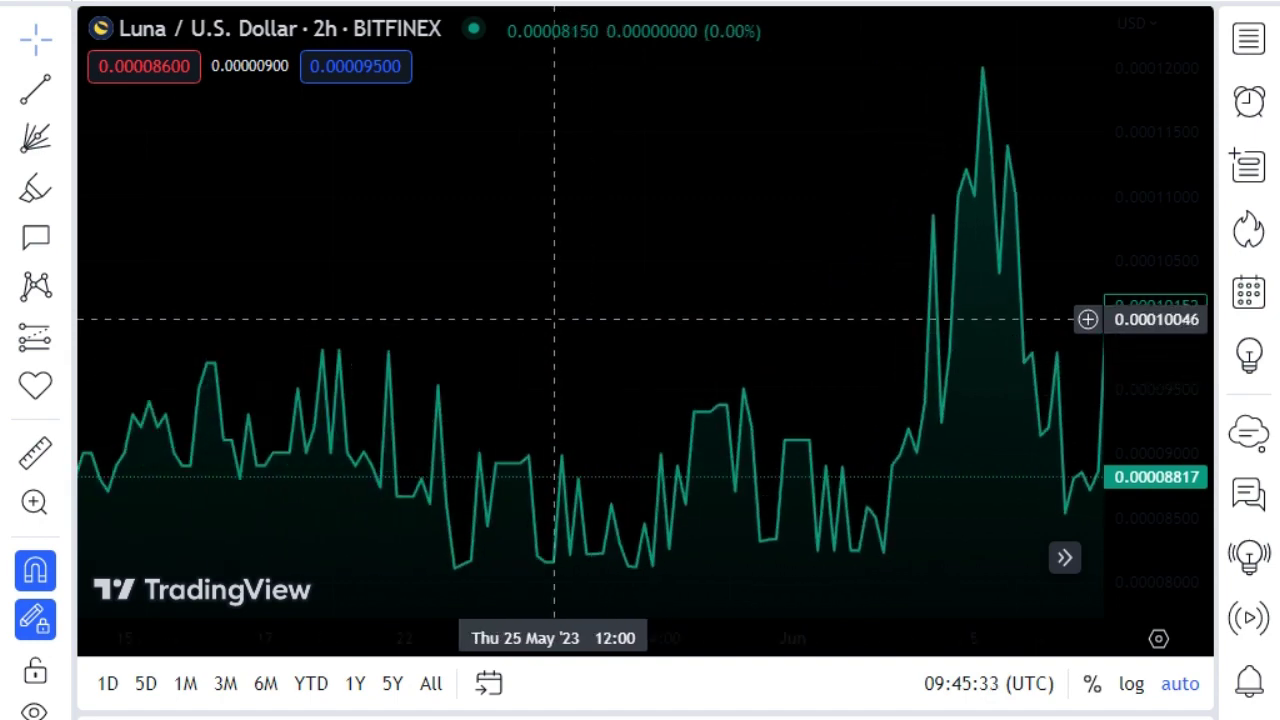
scroll(552, 325, "down", 2)
scroll(551, 366, "down", 2)
left_click_drag(386, 423, 894, 437)
scroll(909, 434, "up", 2)
scroll(634, 366, "down", 2)
scroll(626, 364, "up", 2)
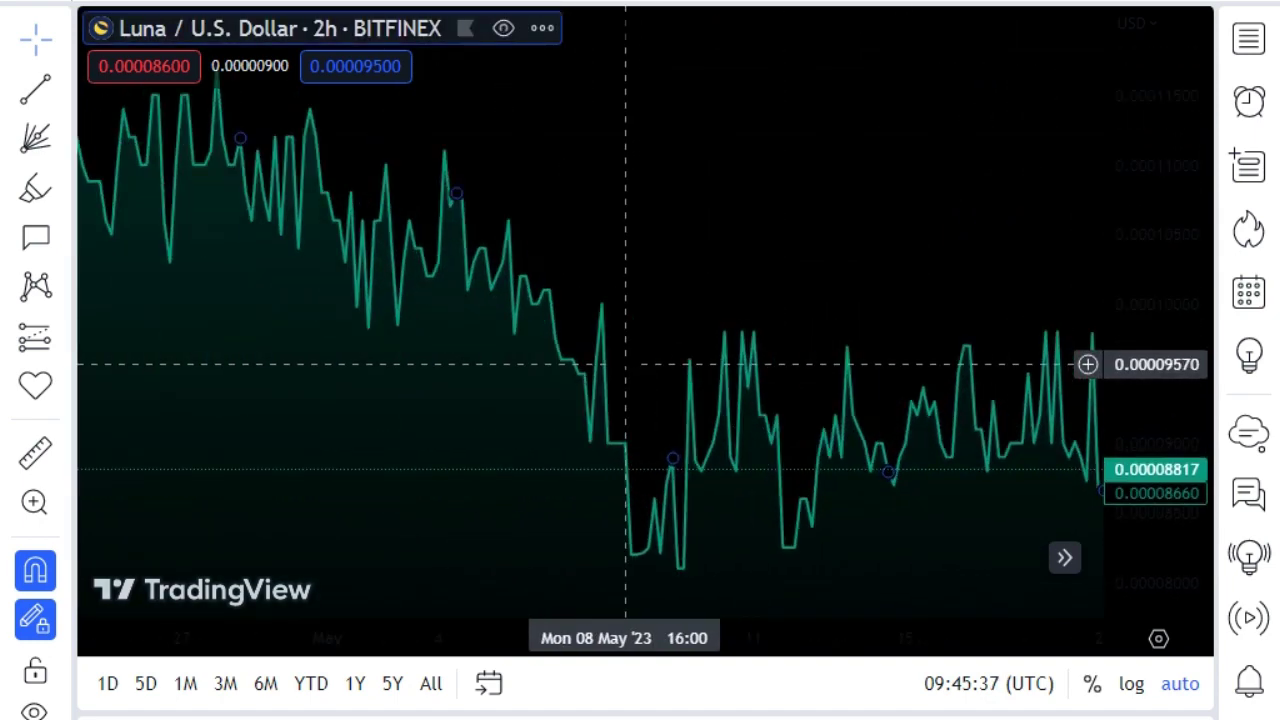
scroll(626, 364, "up", 2)
scroll(623, 364, "up", 2)
scroll(620, 366, "up", 2)
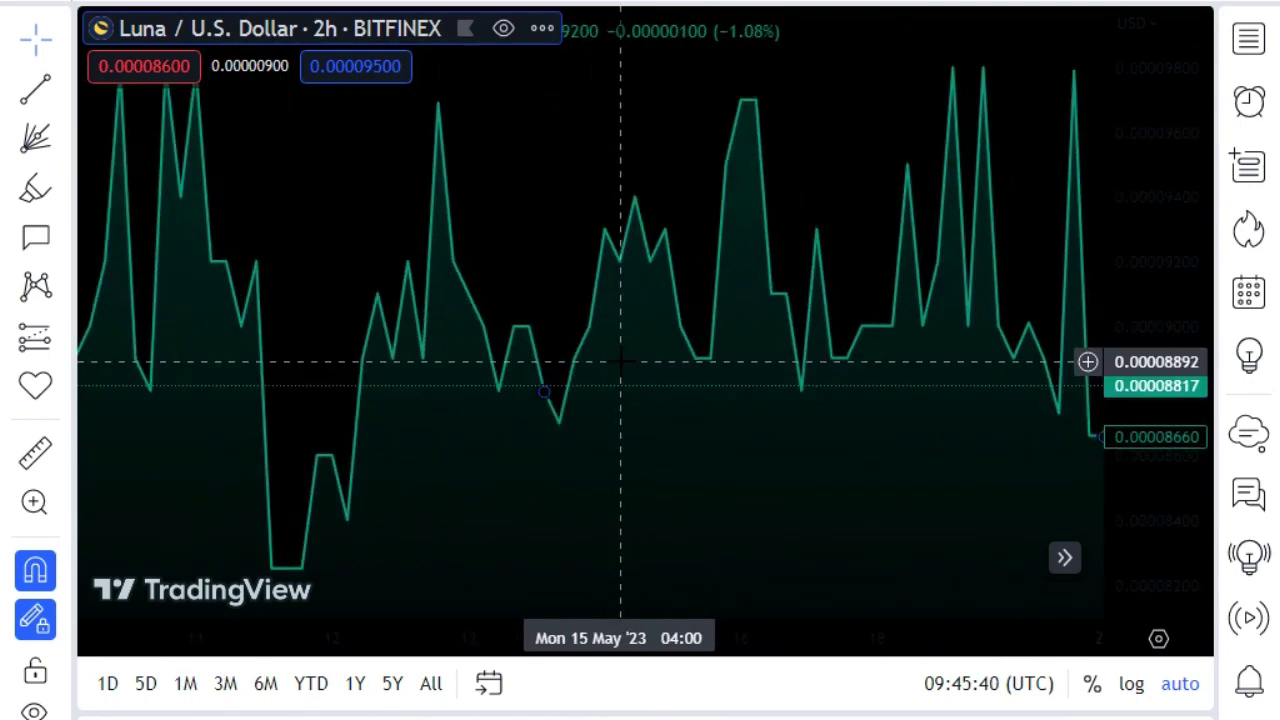
scroll(620, 362, "up", 2)
scroll(623, 360, "up", 2)
scroll(666, 363, "up", 2)
scroll(666, 363, "up", 2)
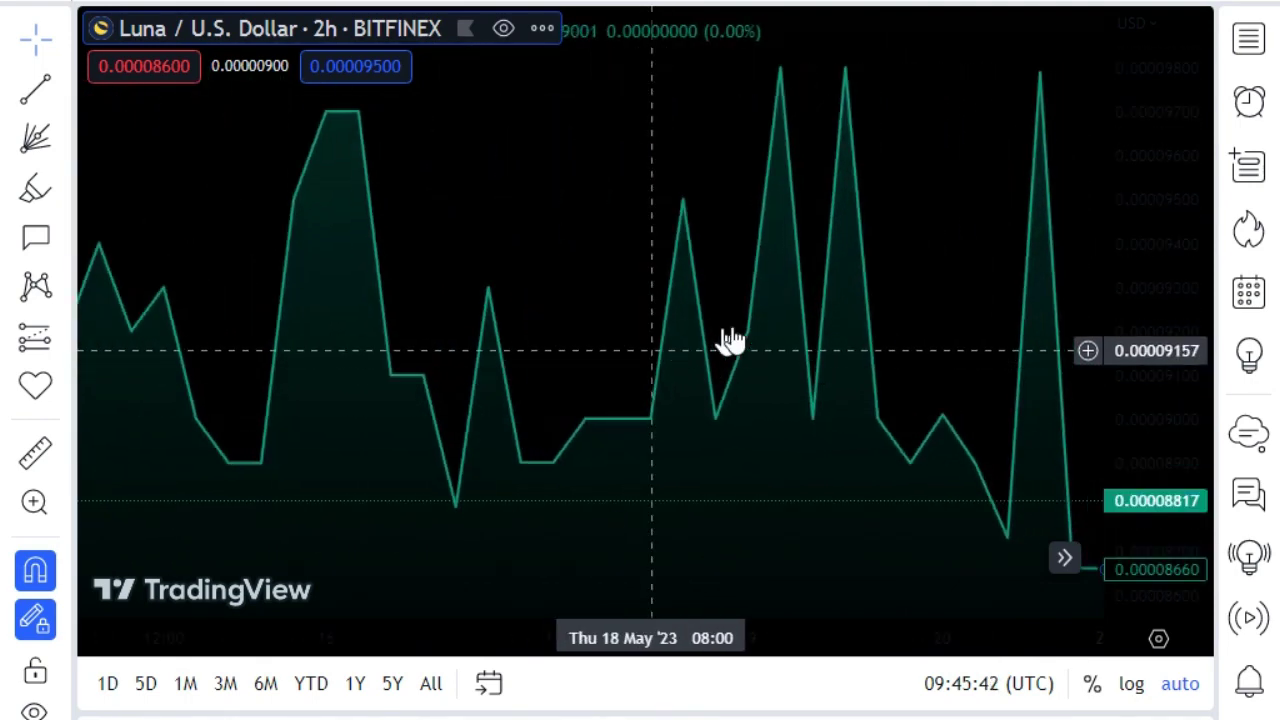
left_click_drag(900, 263, 193, 294)
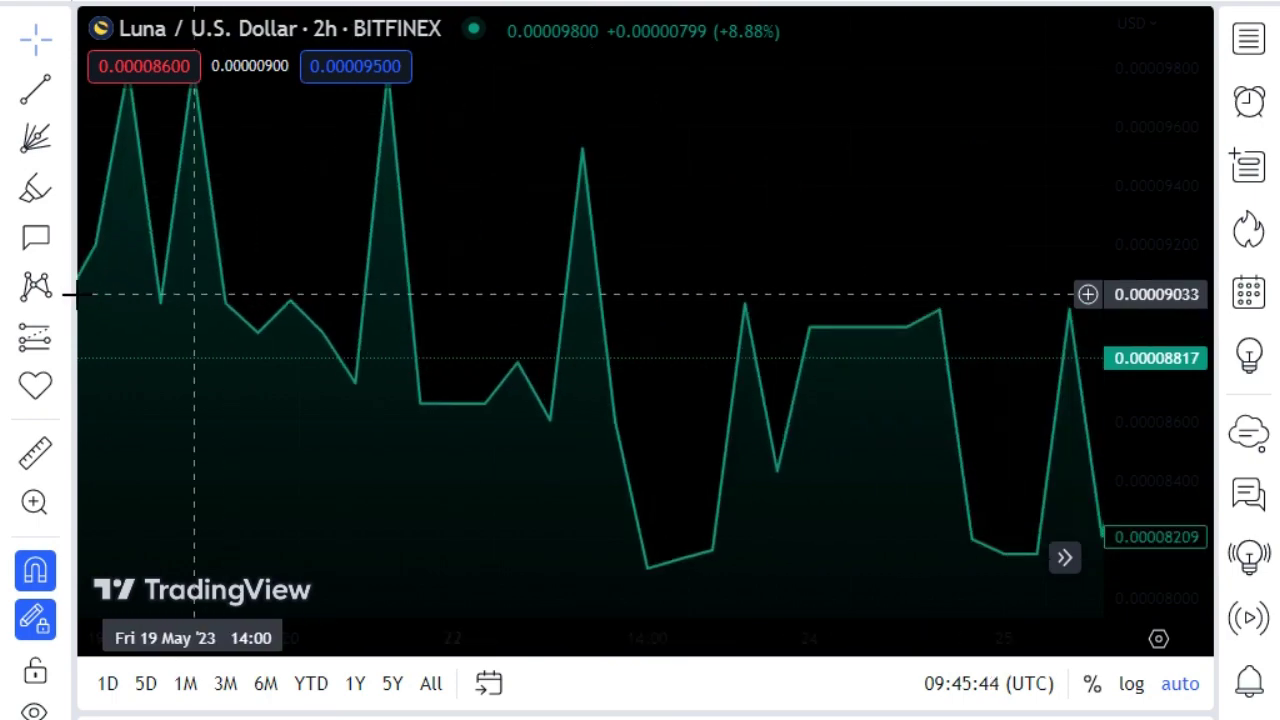
scroll(366, 289, "down", 2)
scroll(366, 289, "down", 2)
scroll(369, 289, "down", 2)
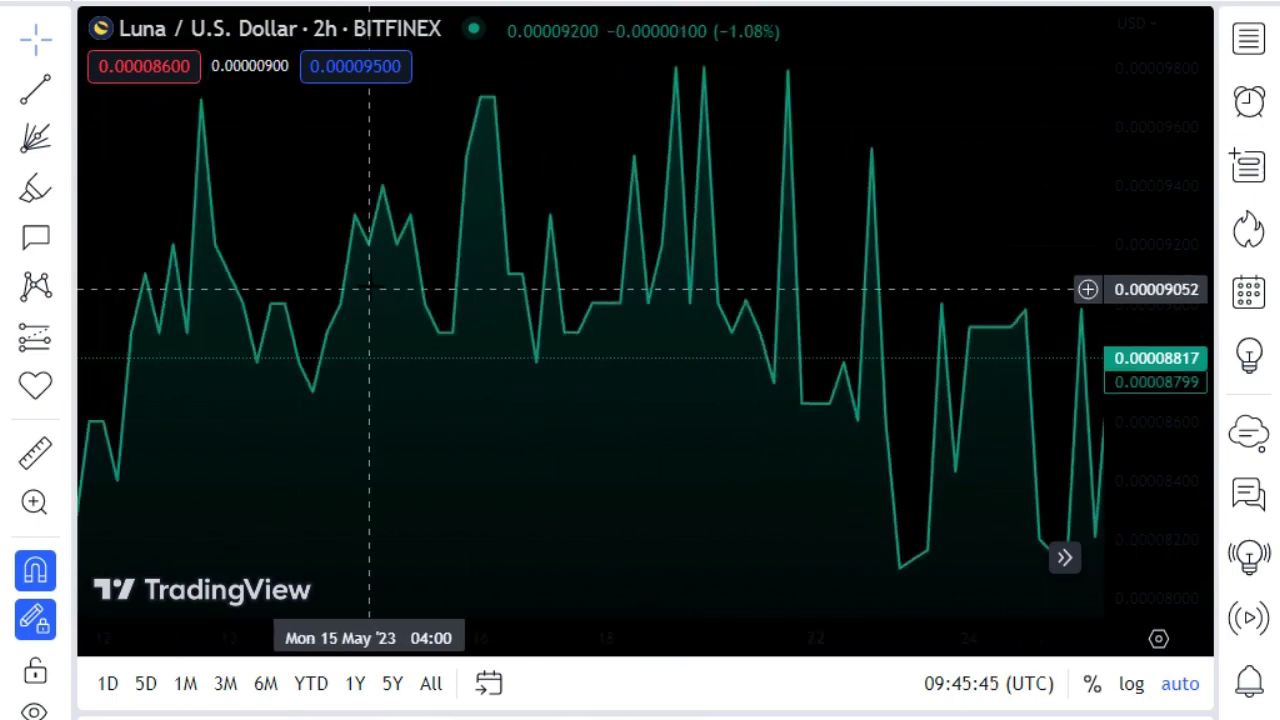
scroll(369, 289, "down", 2)
scroll(380, 295, "down", 2)
scroll(385, 300, "down", 2)
scroll(347, 287, "down", 2)
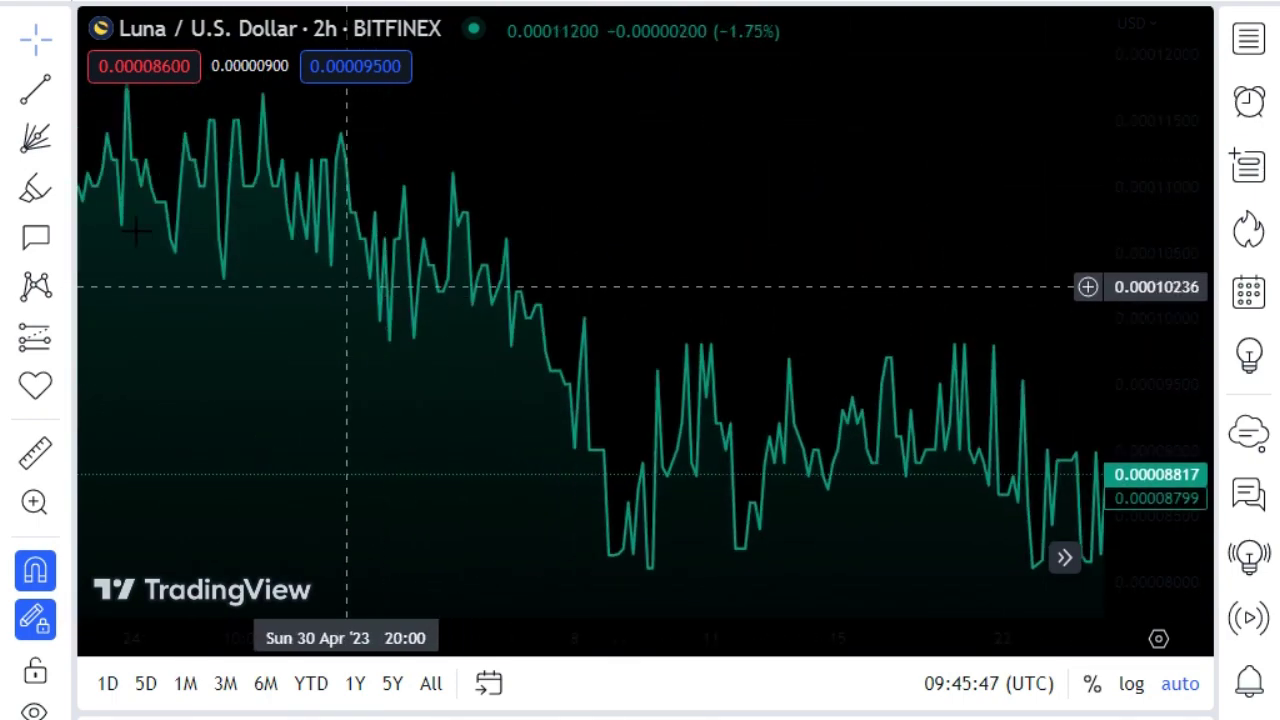
left_click(66, 150)
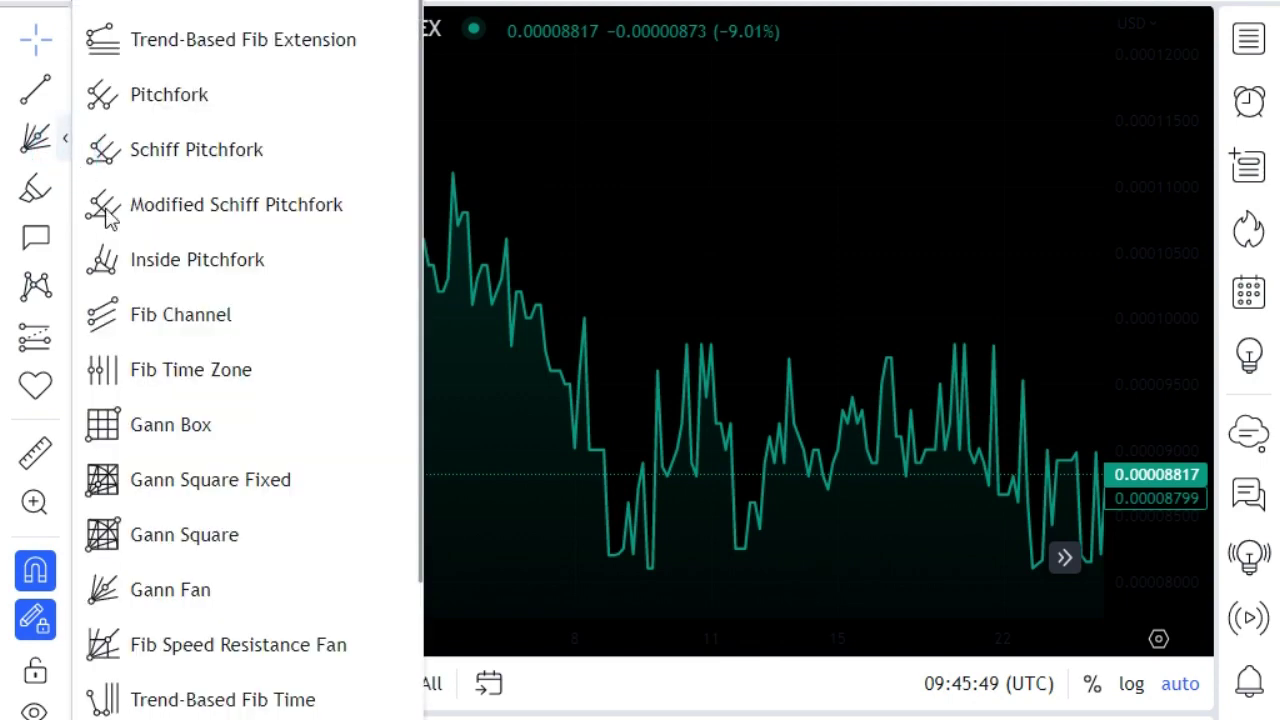
left_click(177, 366)
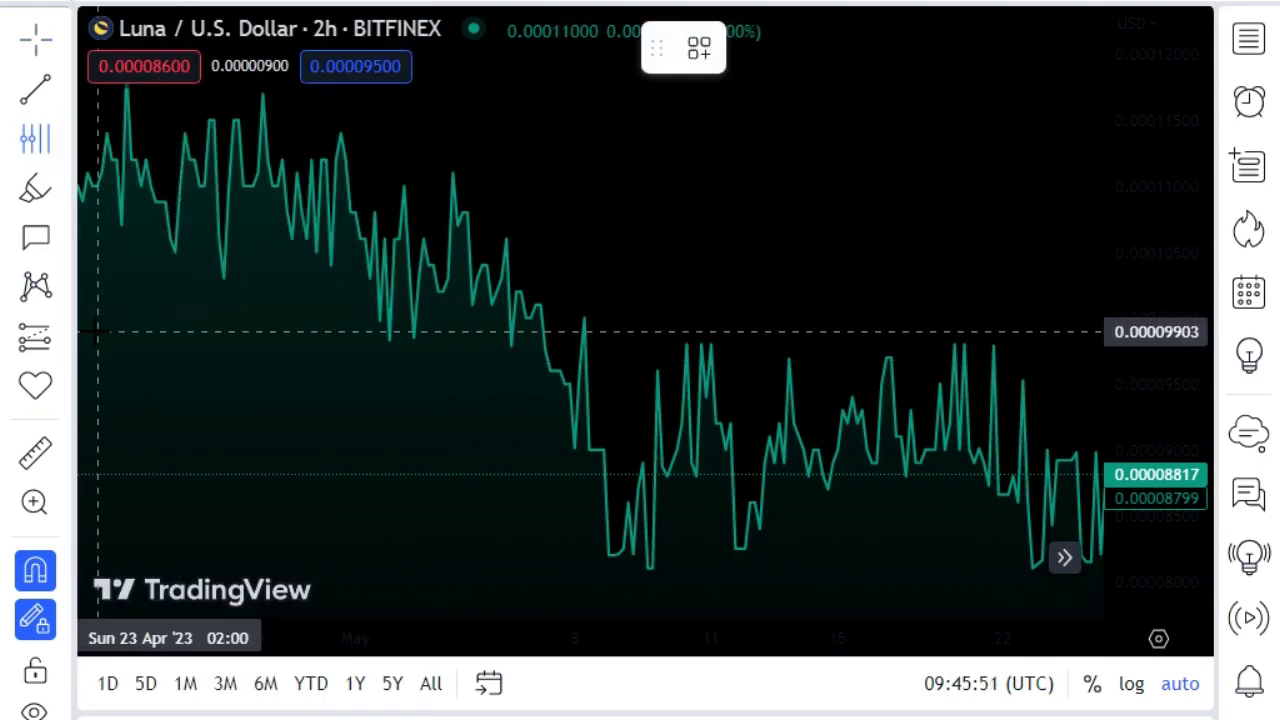
left_click(194, 342)
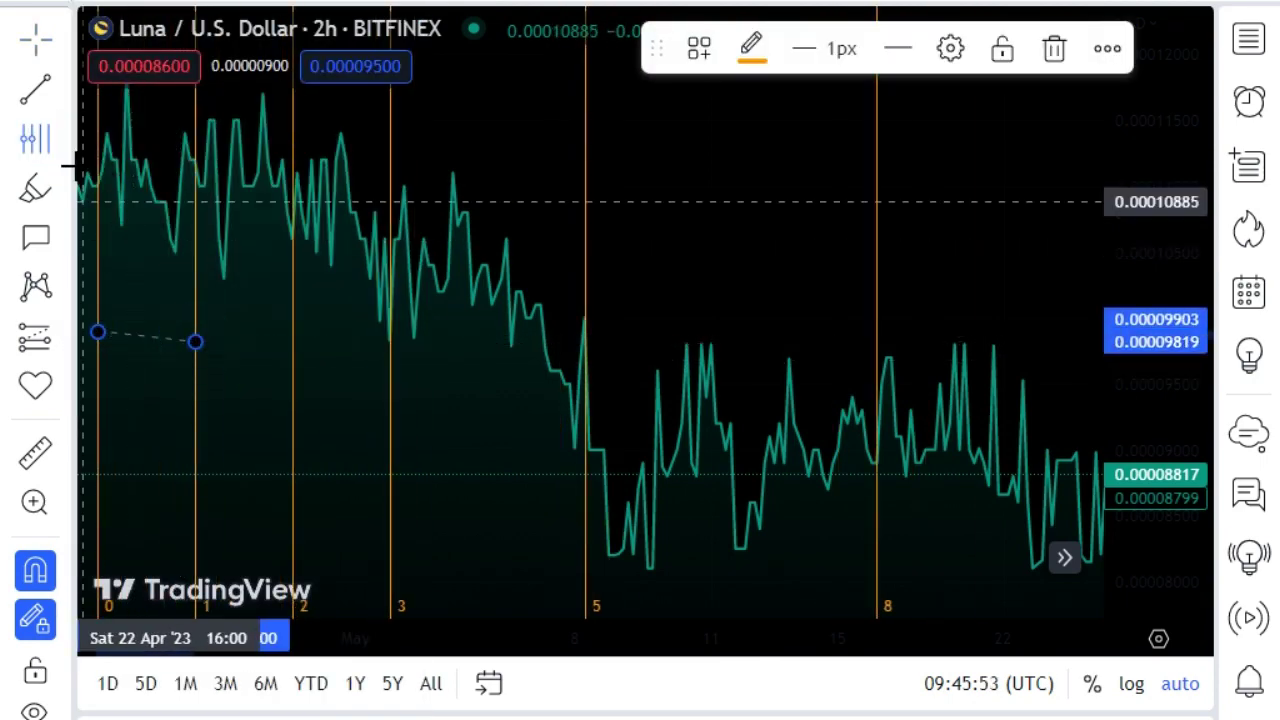
Step: Draw the zigzag's first swings from the late-April high through the early-May low and 4 May peak
key("Escape")
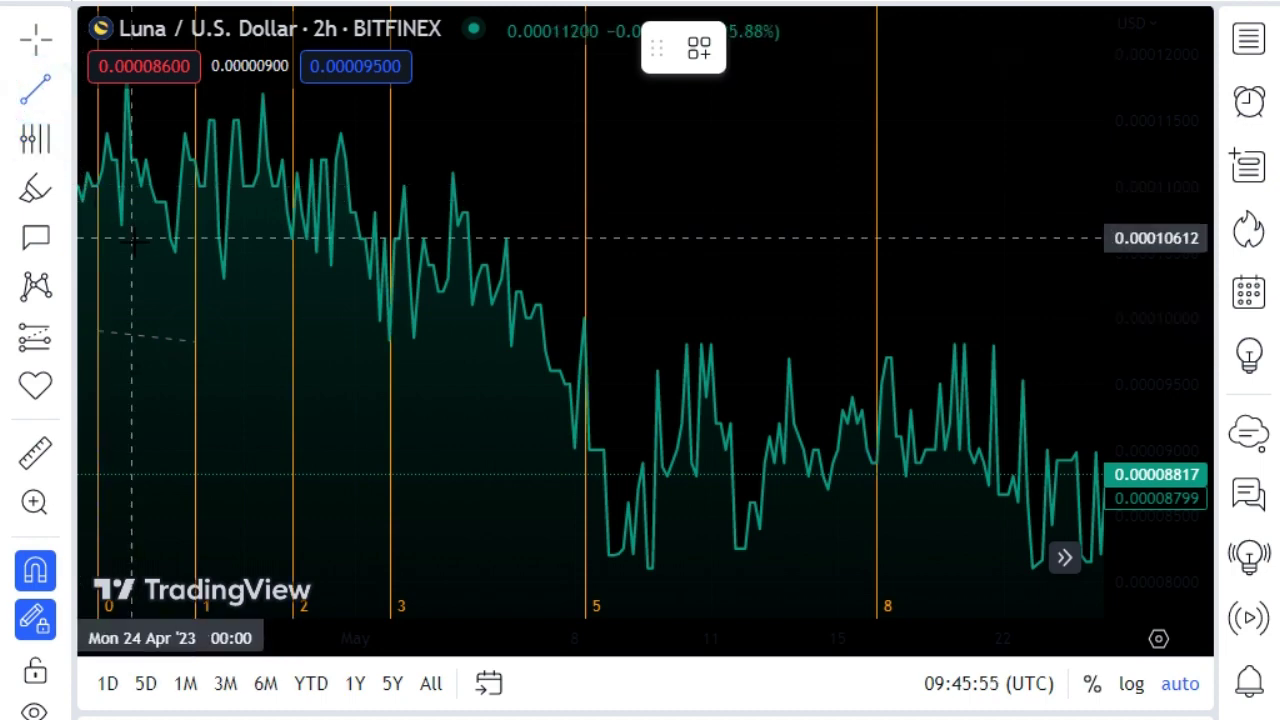
left_click(112, 241)
left_click(195, 399)
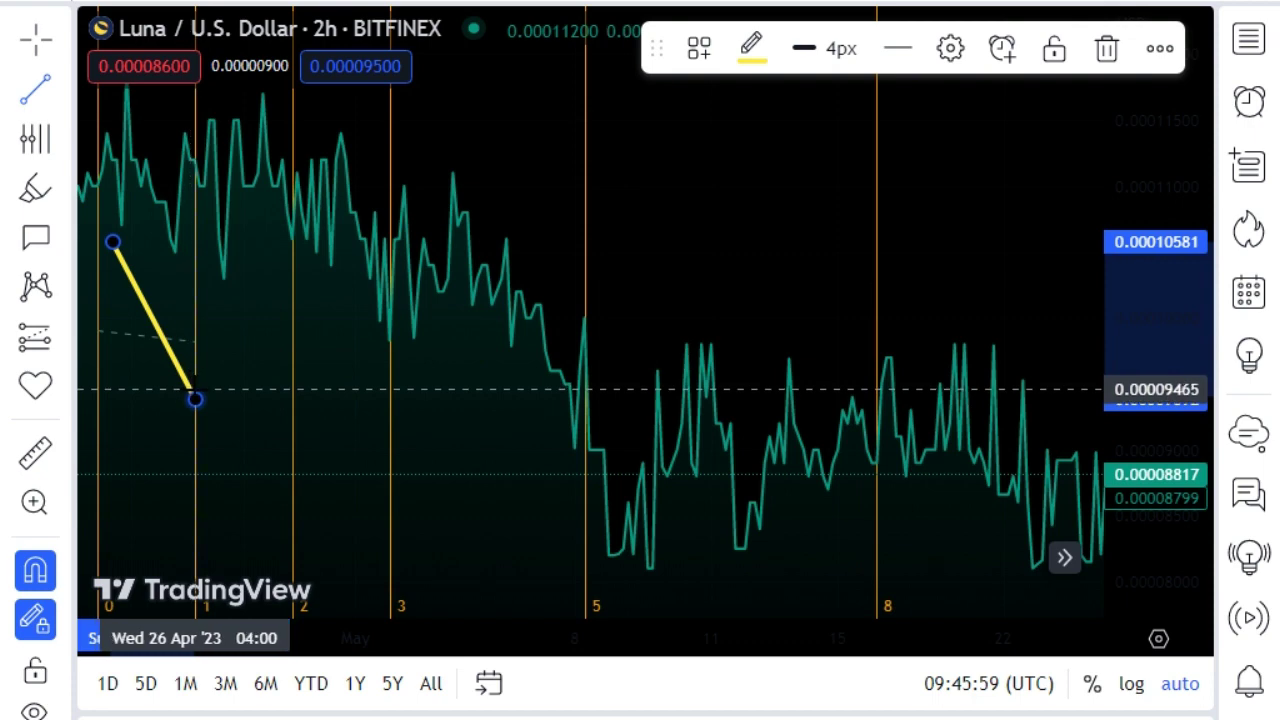
left_click(195, 399)
left_click(220, 338)
left_click(224, 279)
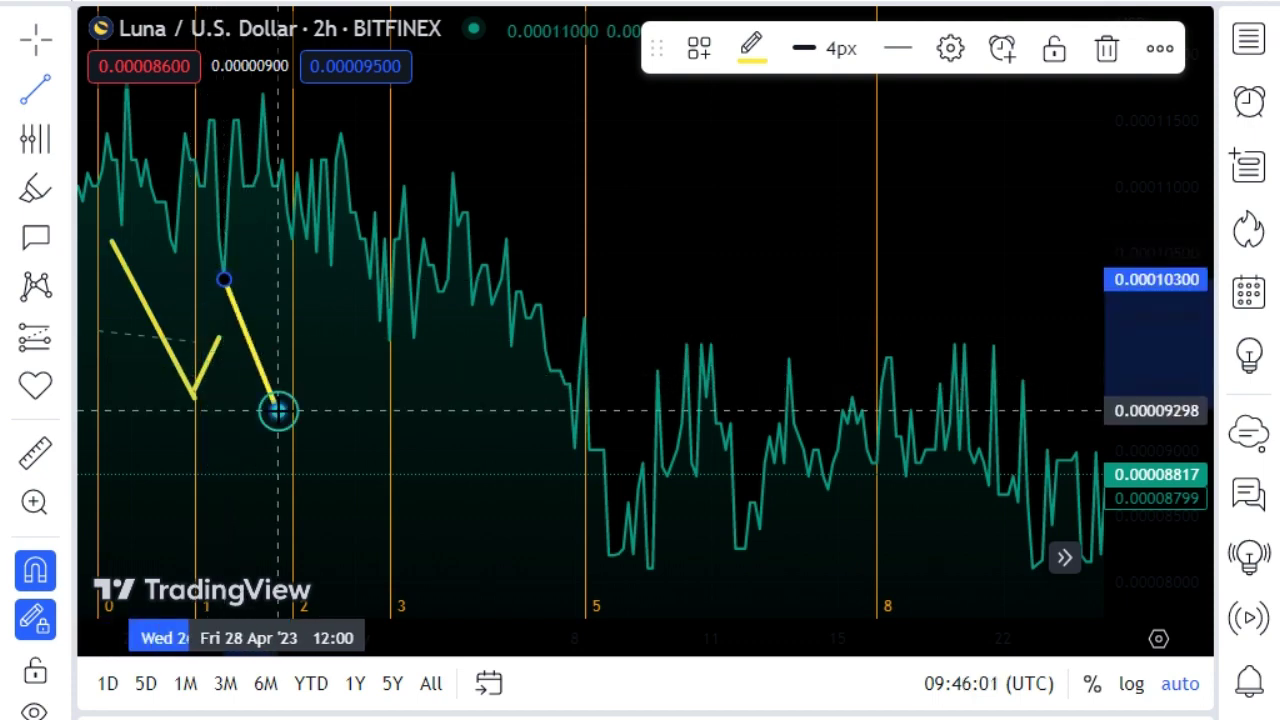
left_click(278, 410)
left_click(329, 266)
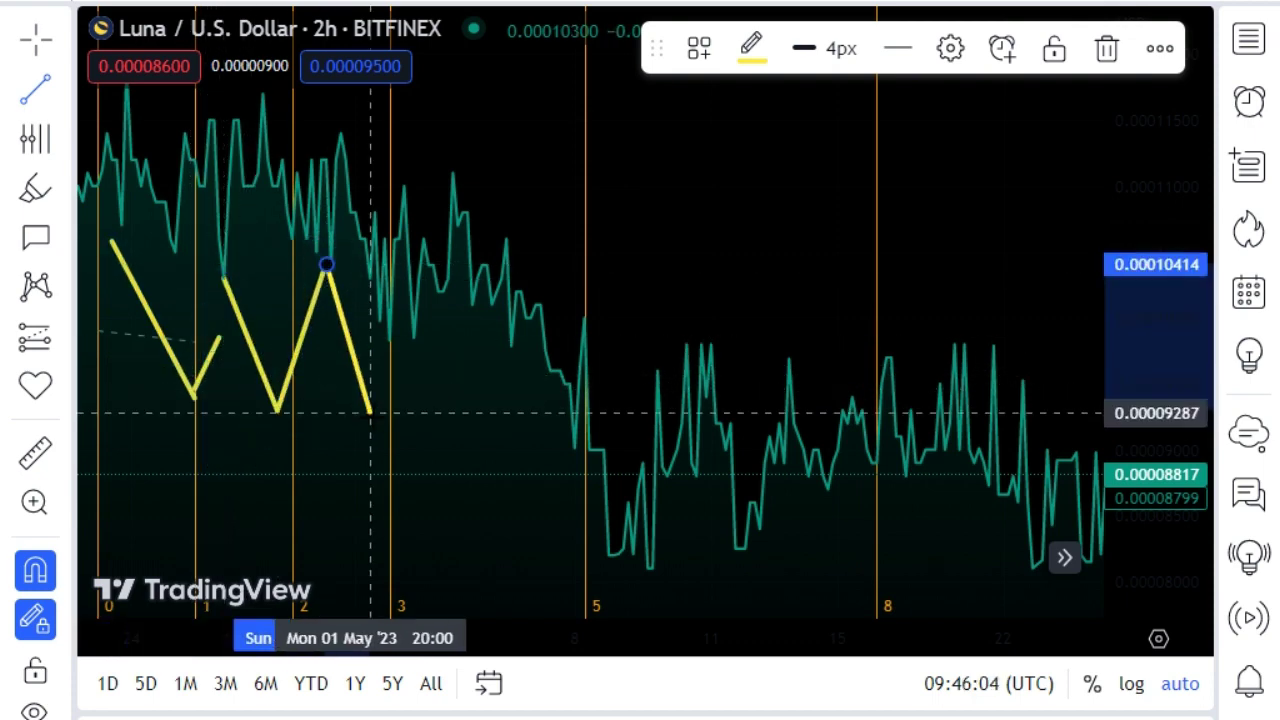
left_click(395, 462)
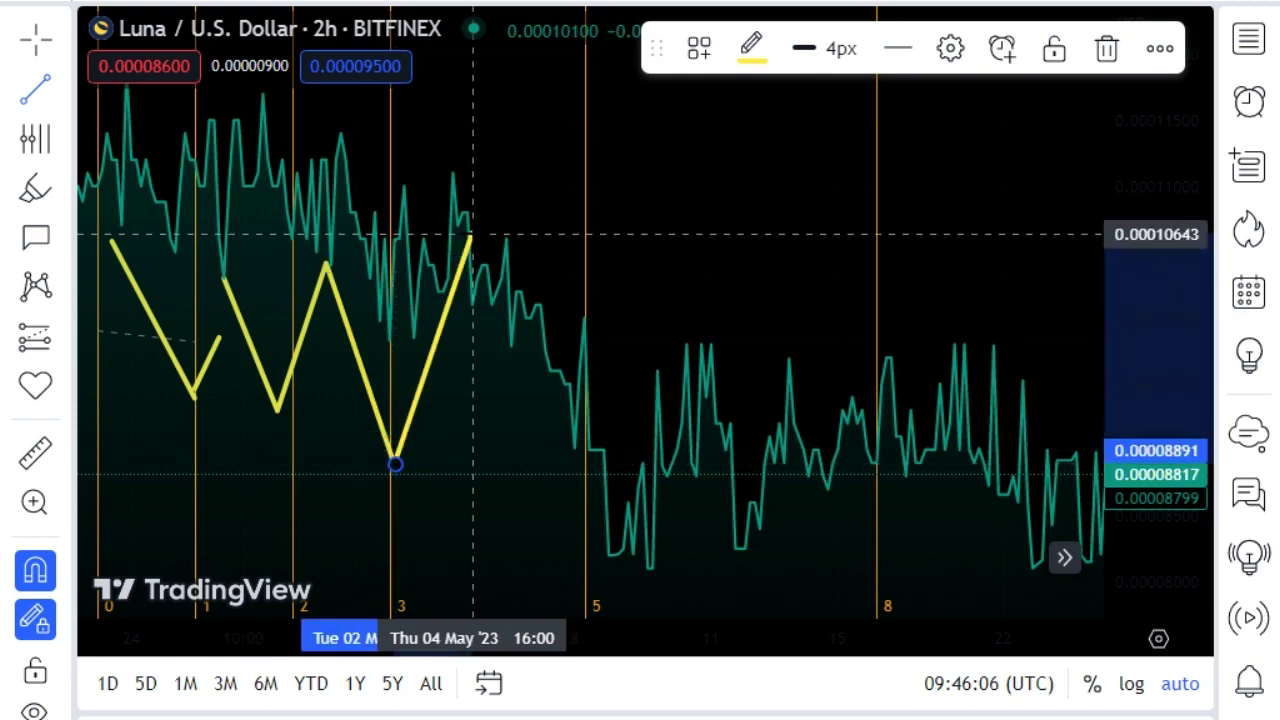
left_click(473, 234)
left_click(512, 396)
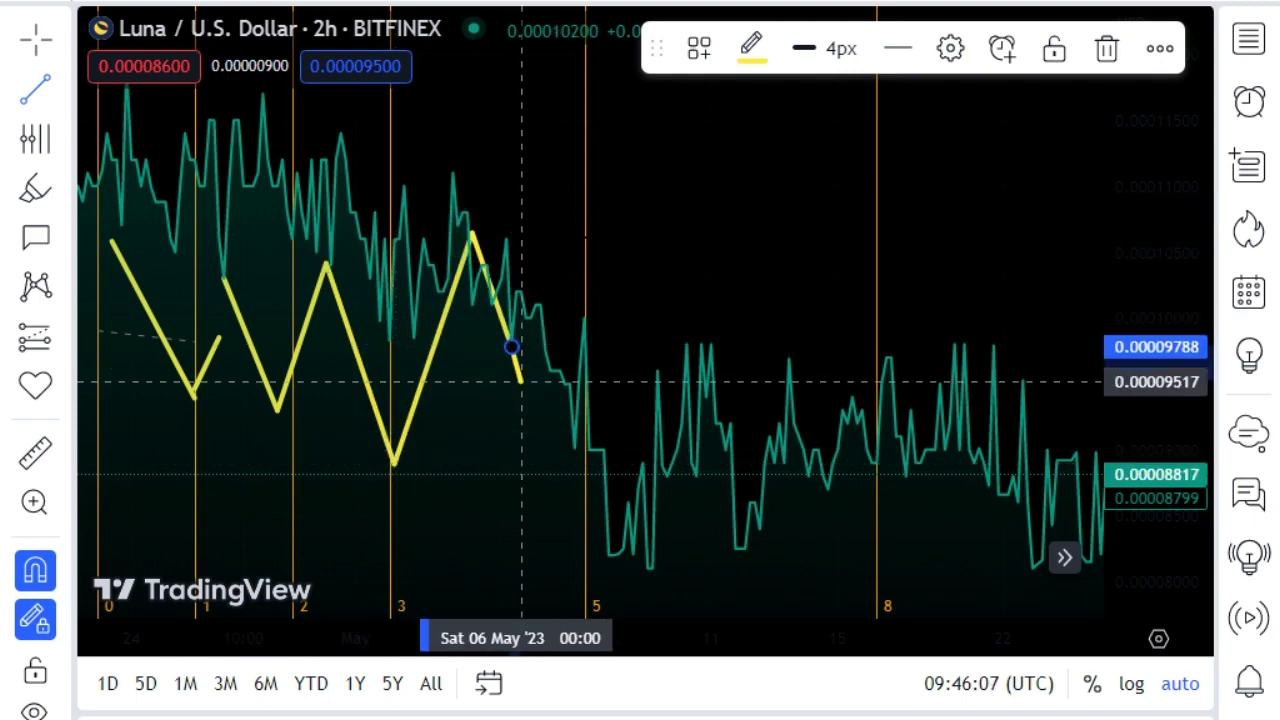
Step: Continue the zigzag through the 8–23 May highs and lows, ending at the late-May high
left_click(594, 238)
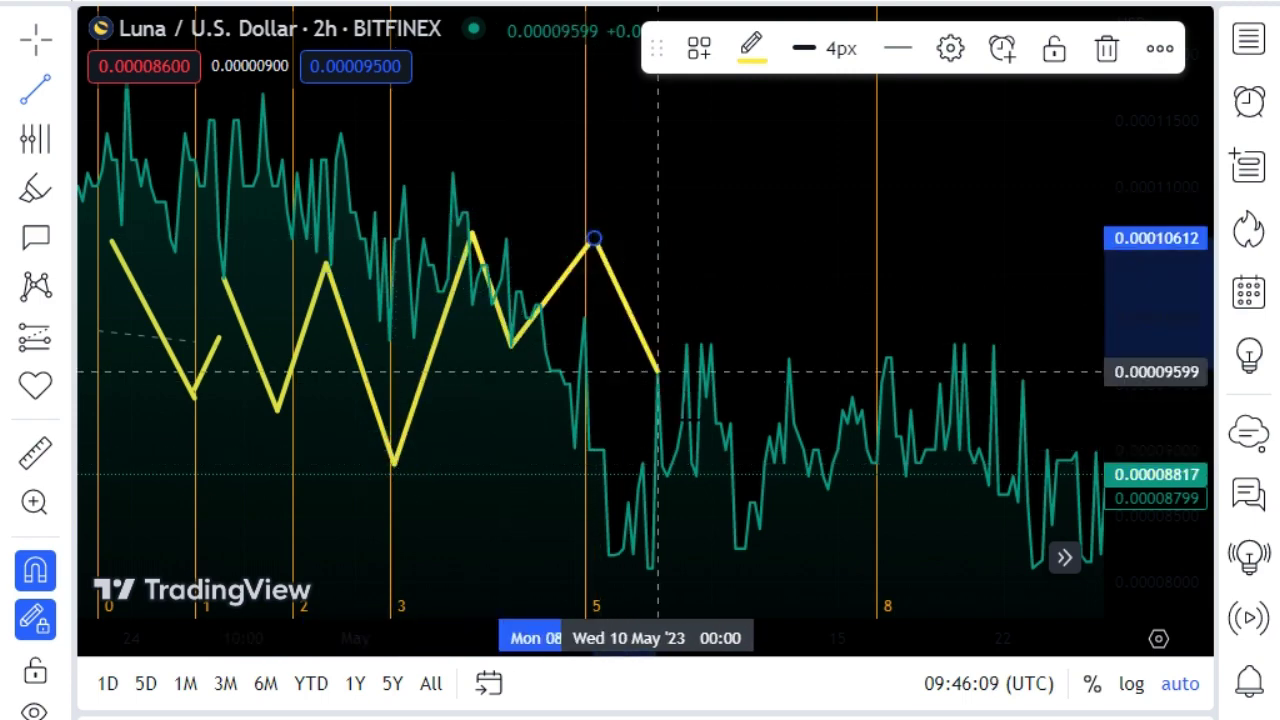
left_click(686, 418)
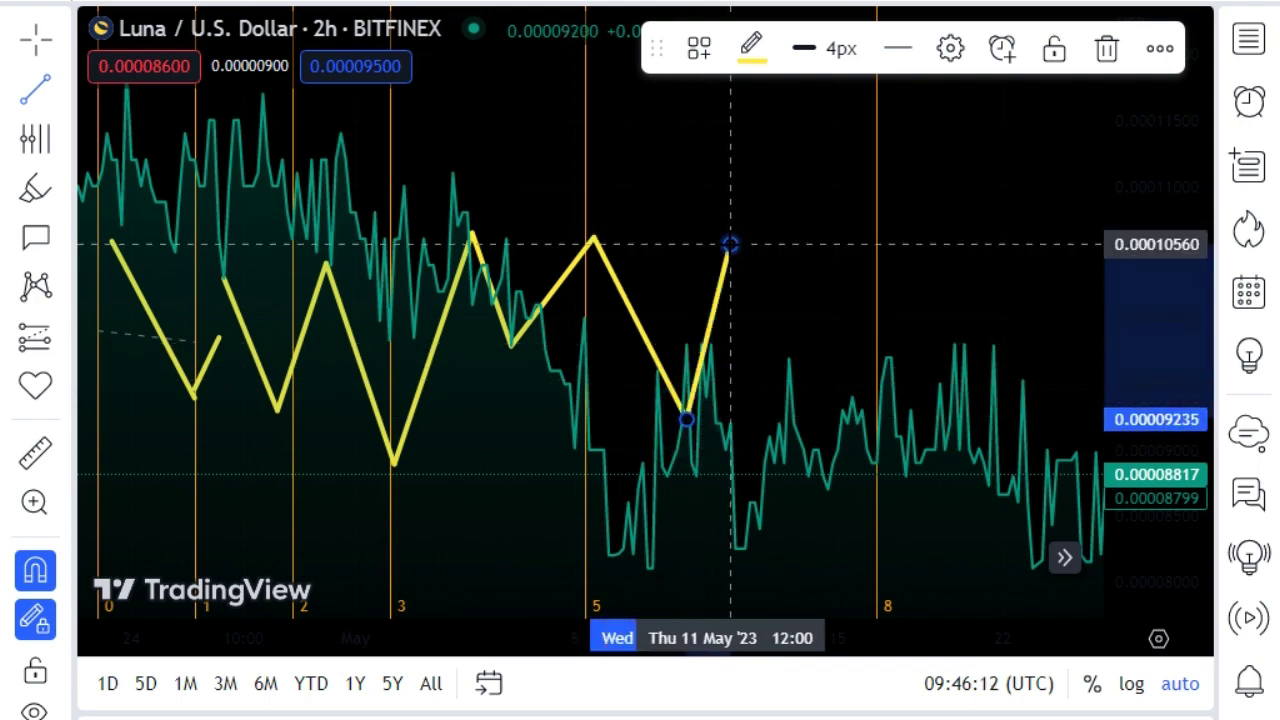
left_click(731, 245)
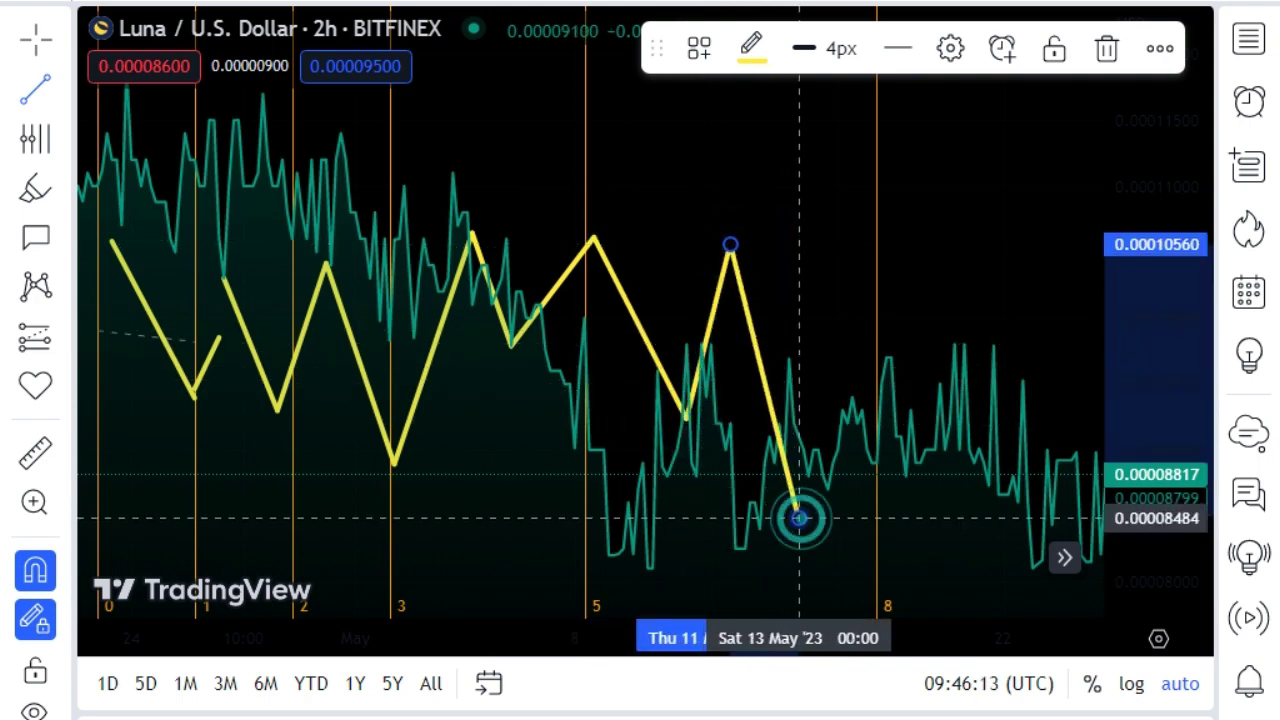
left_click(799, 517)
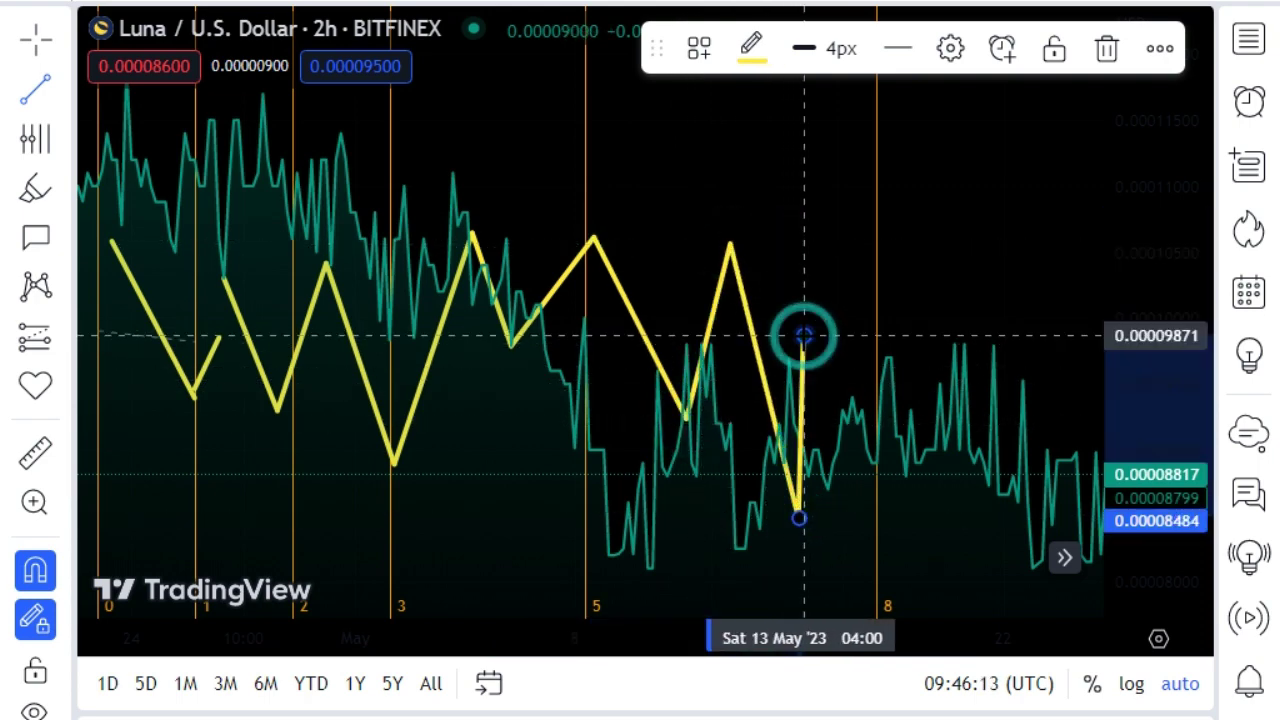
left_click(866, 445)
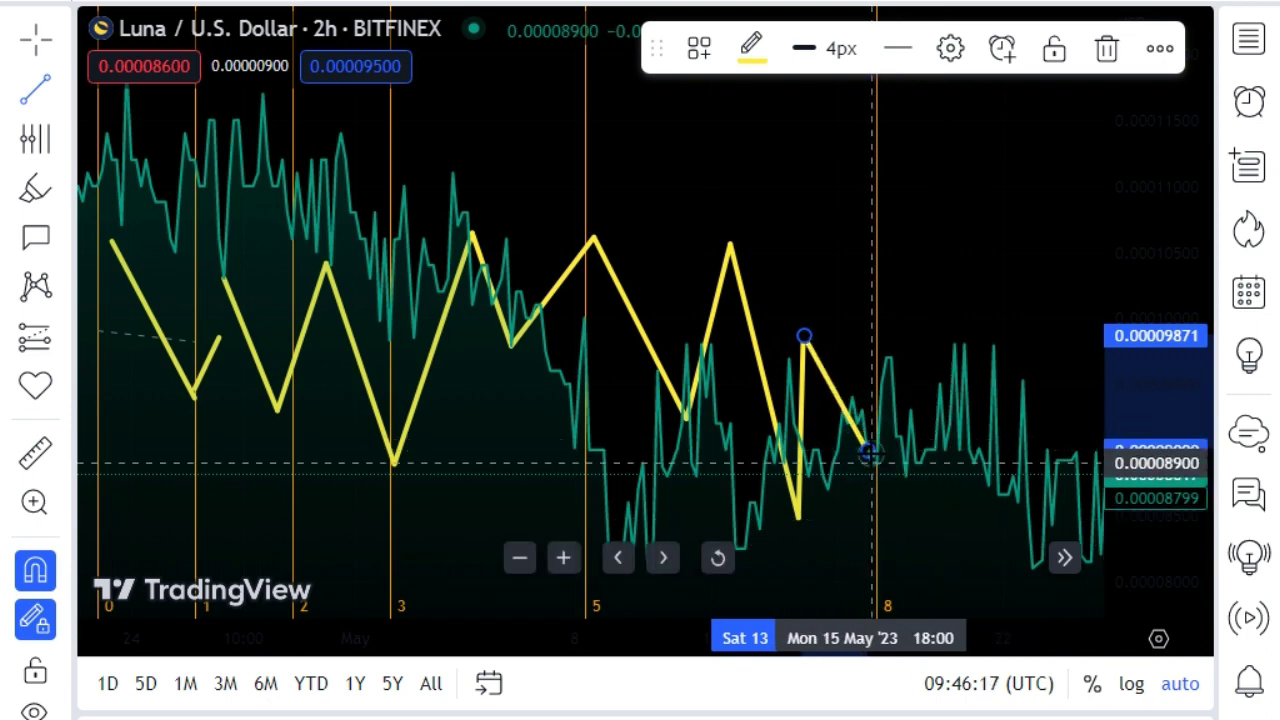
left_click(871, 461)
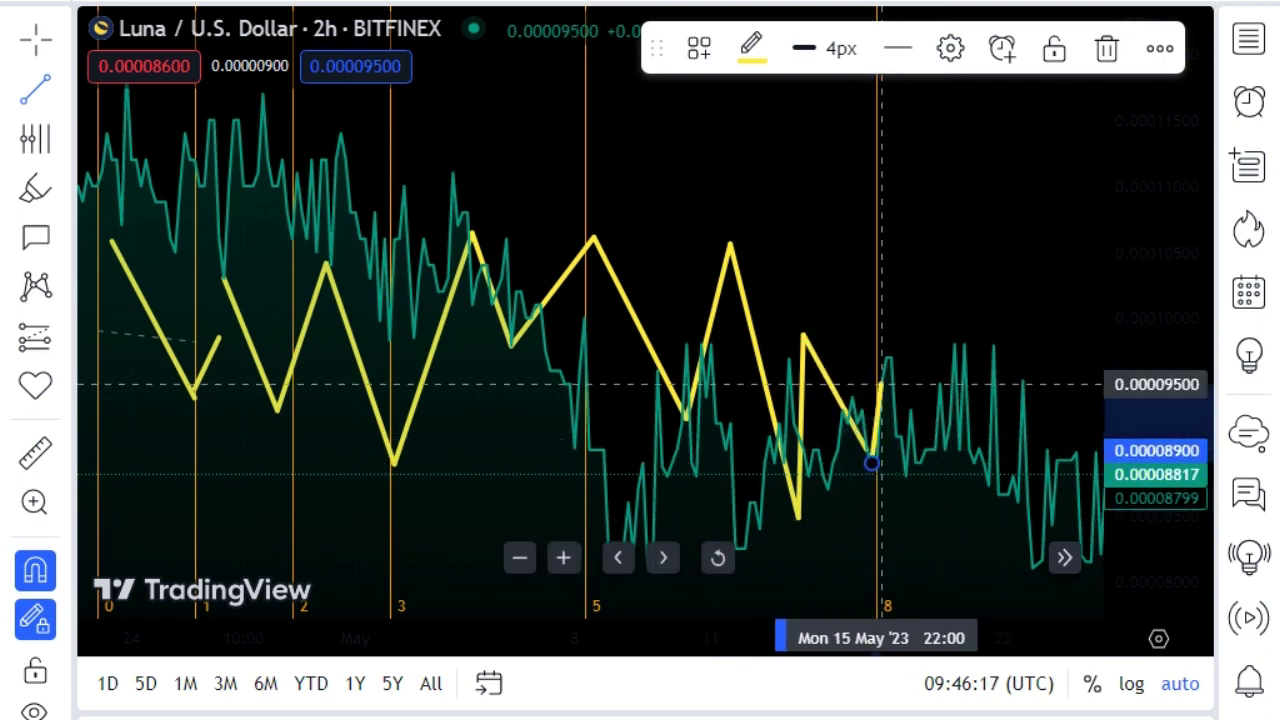
left_click(901, 238)
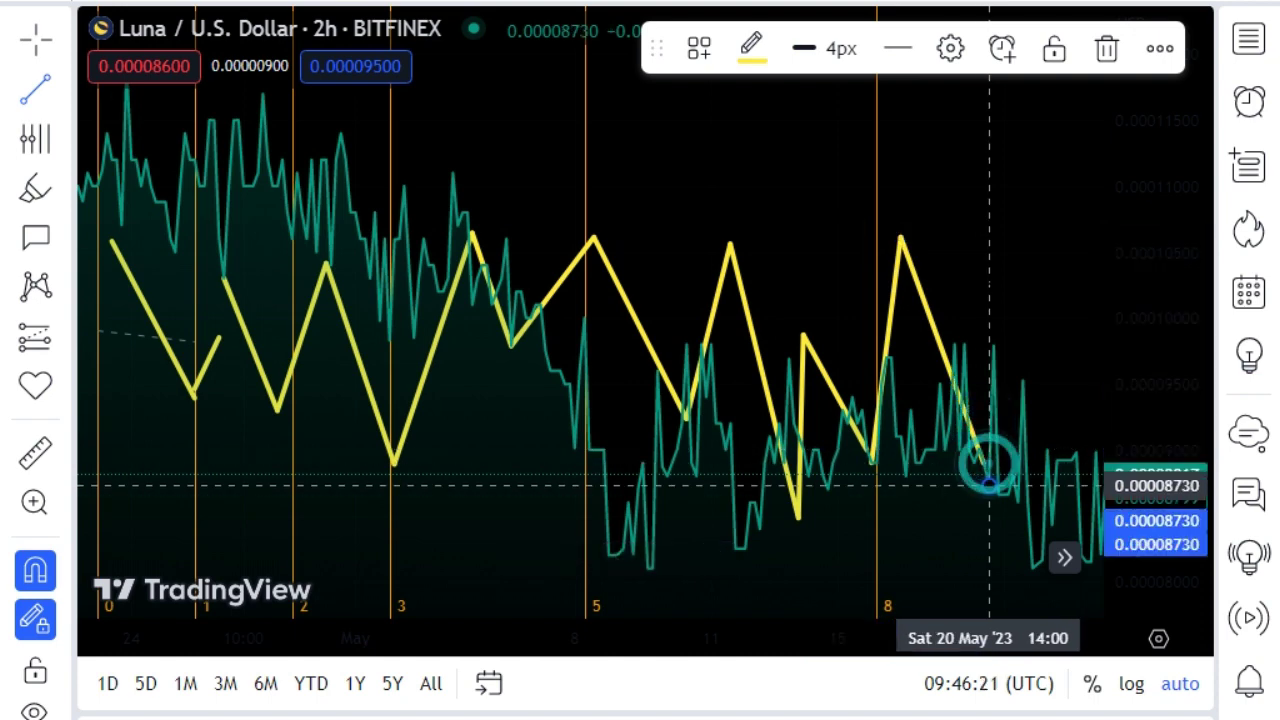
left_click(988, 484)
left_click(1013, 251)
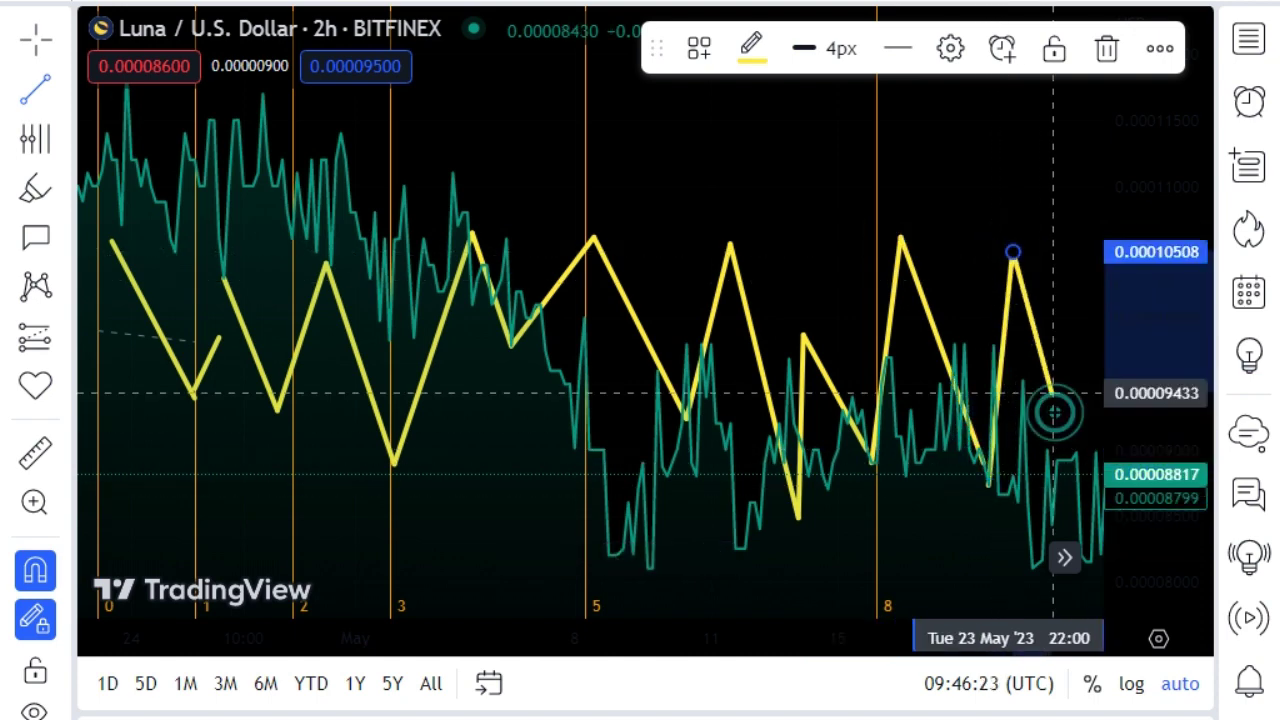
left_click(1057, 460)
double_click(1096, 232)
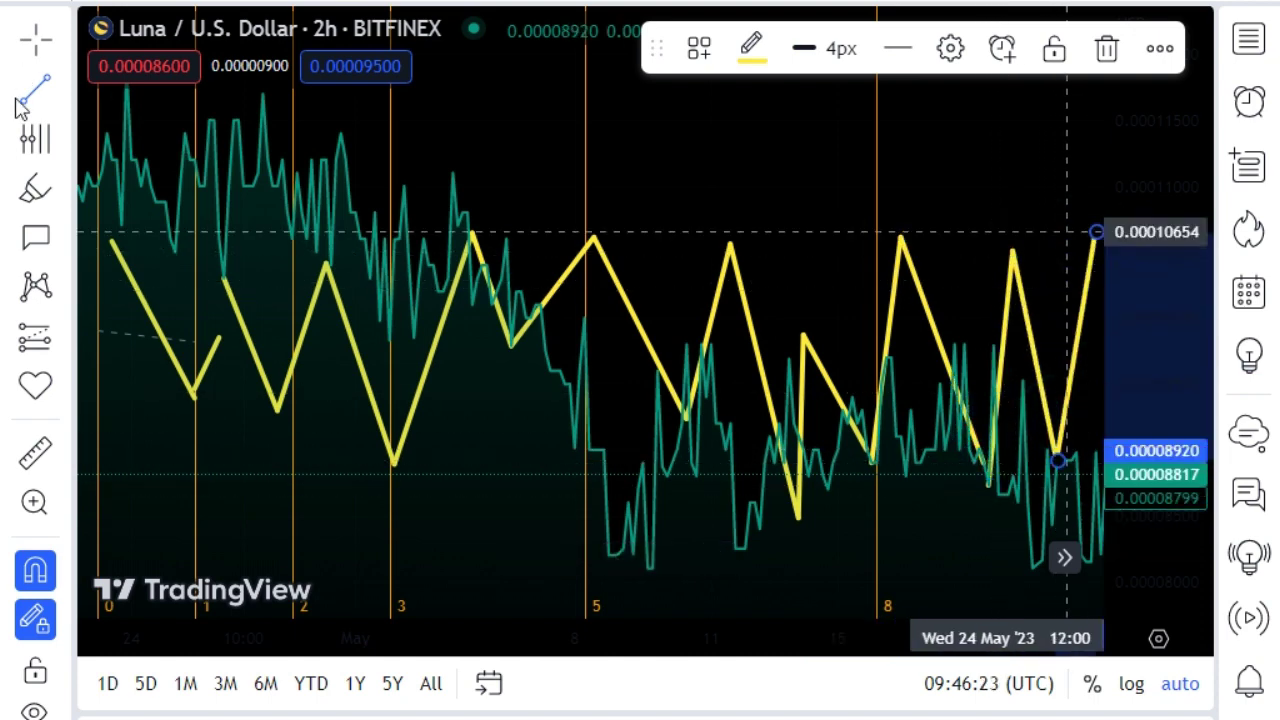
Step: Cover the whole zigzag with two broad translucent yellow brush strokes
left_click(47, 205)
mouse_move(118, 240)
left_mouse_down()
mouse_move(224, 279)
mouse_move(336, 257)
mouse_move(493, 305)
left_mouse_up()
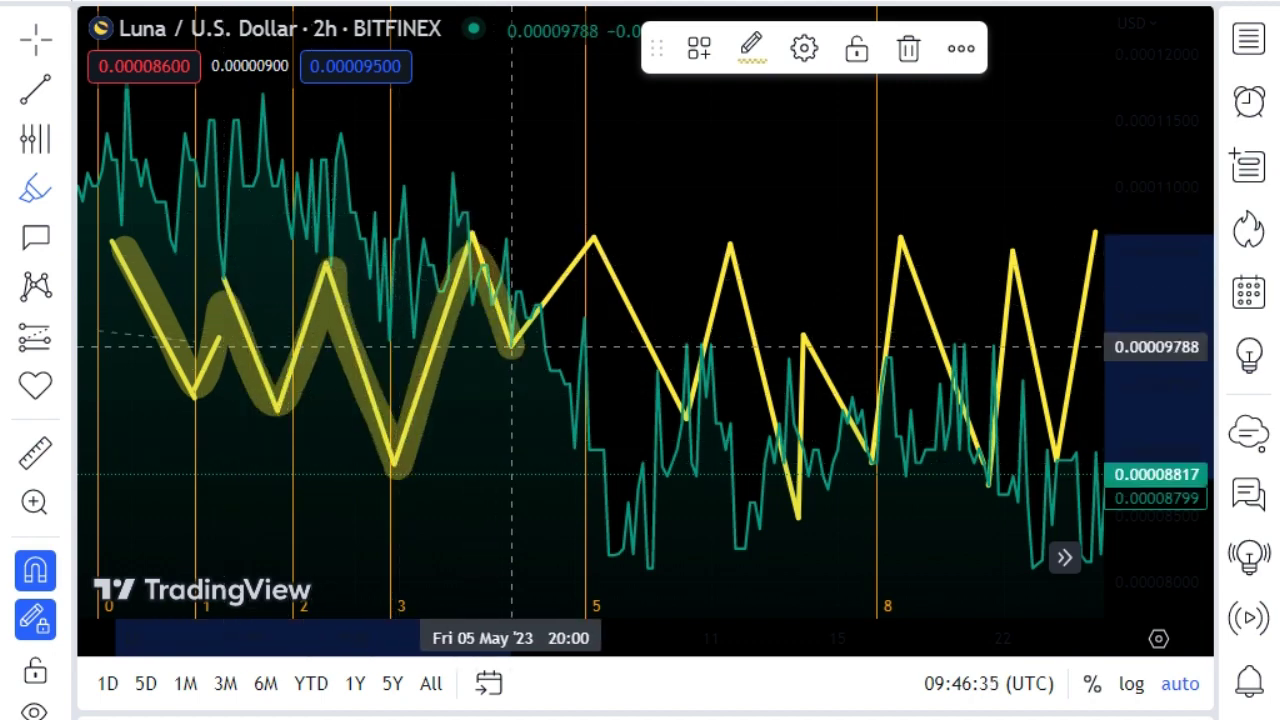
mouse_move(512, 346)
left_mouse_down()
mouse_move(680, 425)
mouse_move(729, 243)
mouse_move(771, 434)
mouse_move(809, 477)
mouse_move(794, 437)
mouse_move(843, 363)
mouse_move(880, 494)
mouse_move(880, 384)
mouse_move(917, 226)
mouse_move(956, 344)
mouse_move(1004, 294)
mouse_move(1107, 232)
left_mouse_up()
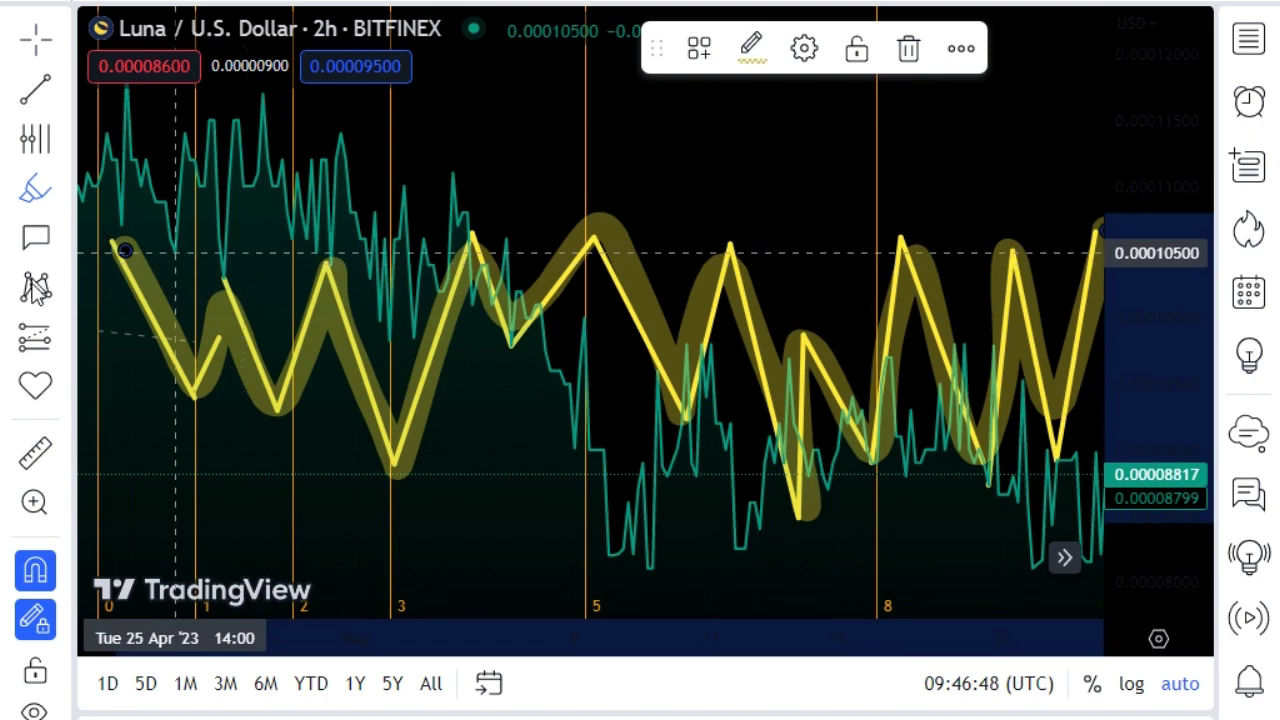
Step: Choose the target icon and stamp the zigzag's first point and mid-chart peaks and troughs
left_click(66, 390)
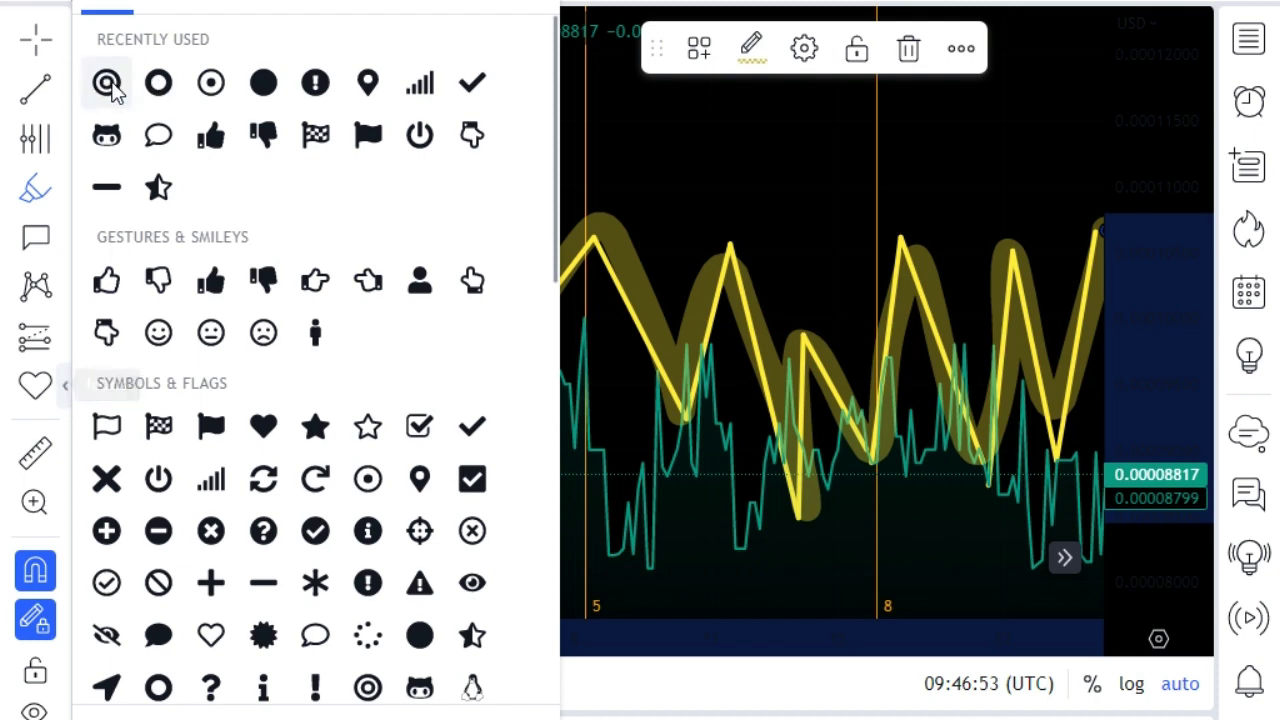
left_click(108, 84)
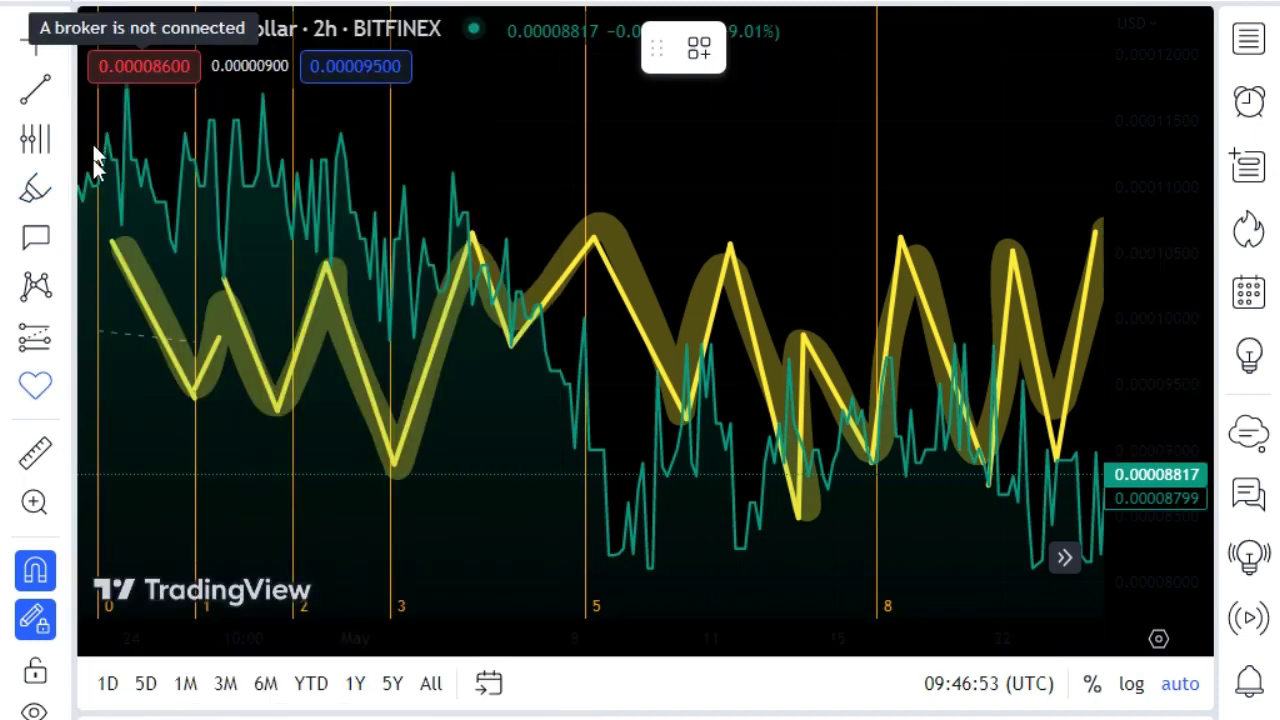
left_click(112, 238)
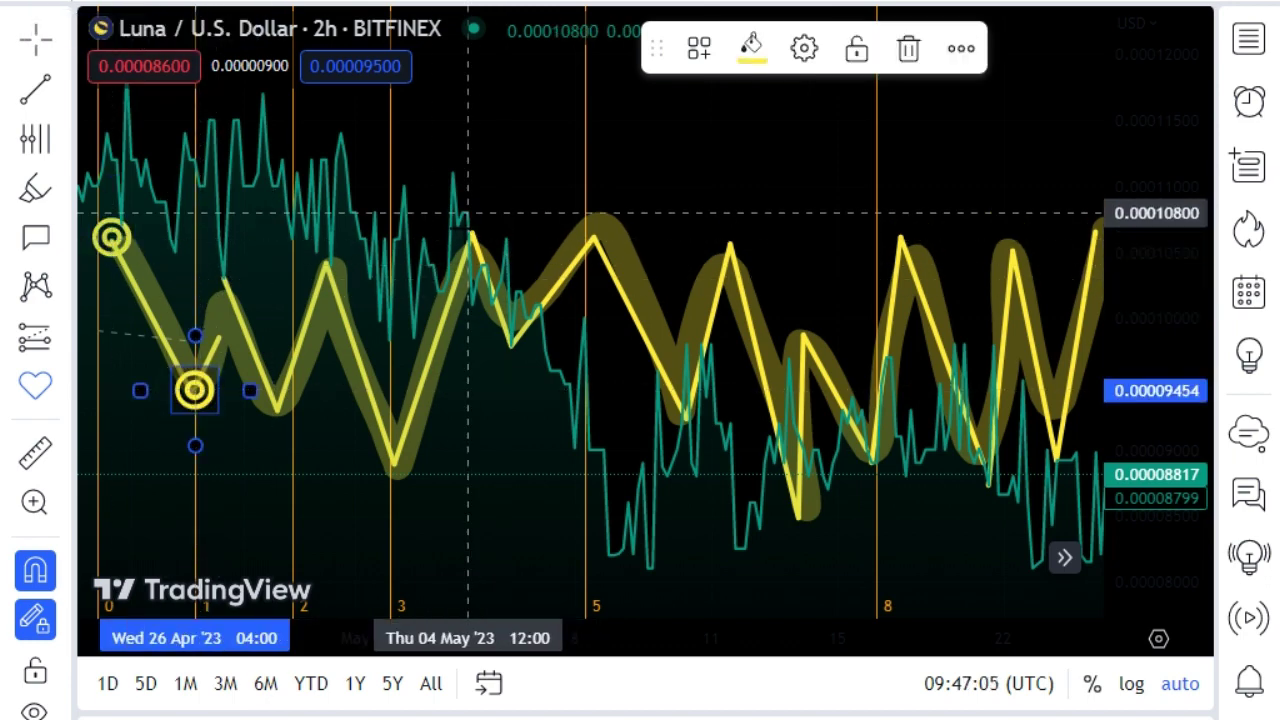
left_click(468, 213)
left_click(391, 449)
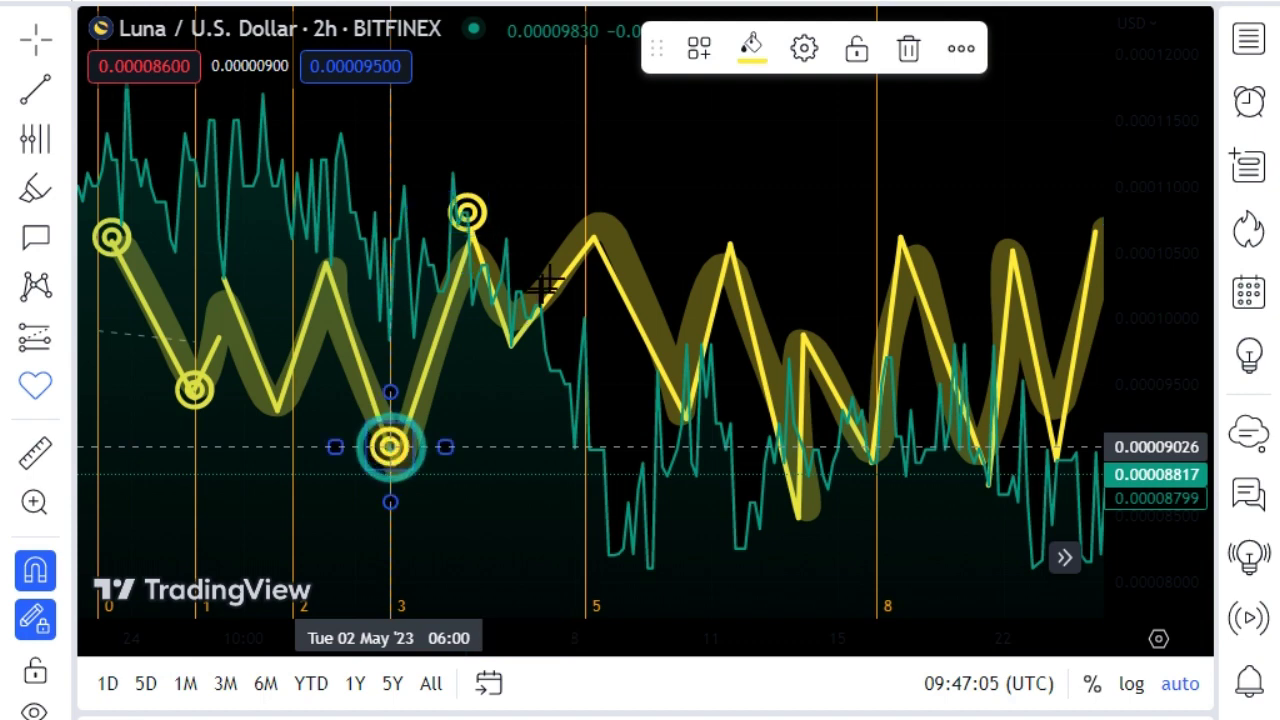
left_click(587, 238)
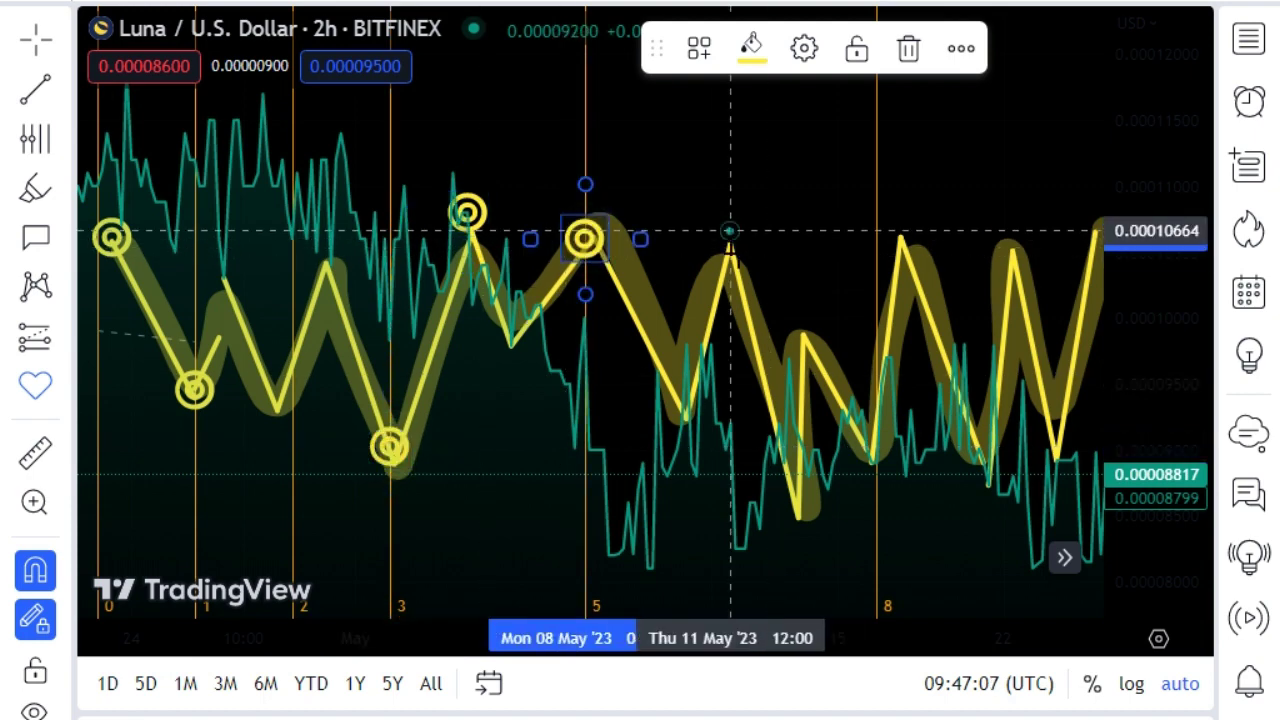
left_click(730, 231)
left_click(803, 450)
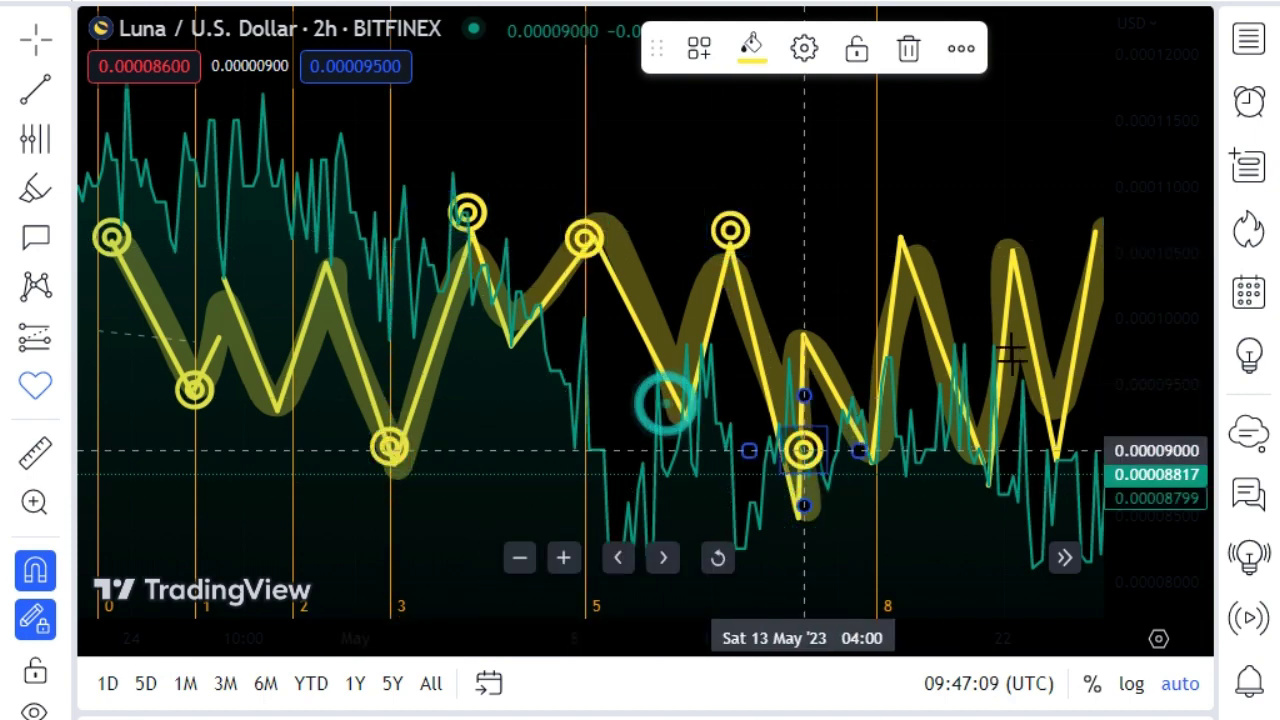
left_click(667, 402)
left_click(901, 237)
Step: Stamp targets on the right-side turning points and the remaining unmarked peaks and troughs
left_click(1008, 249)
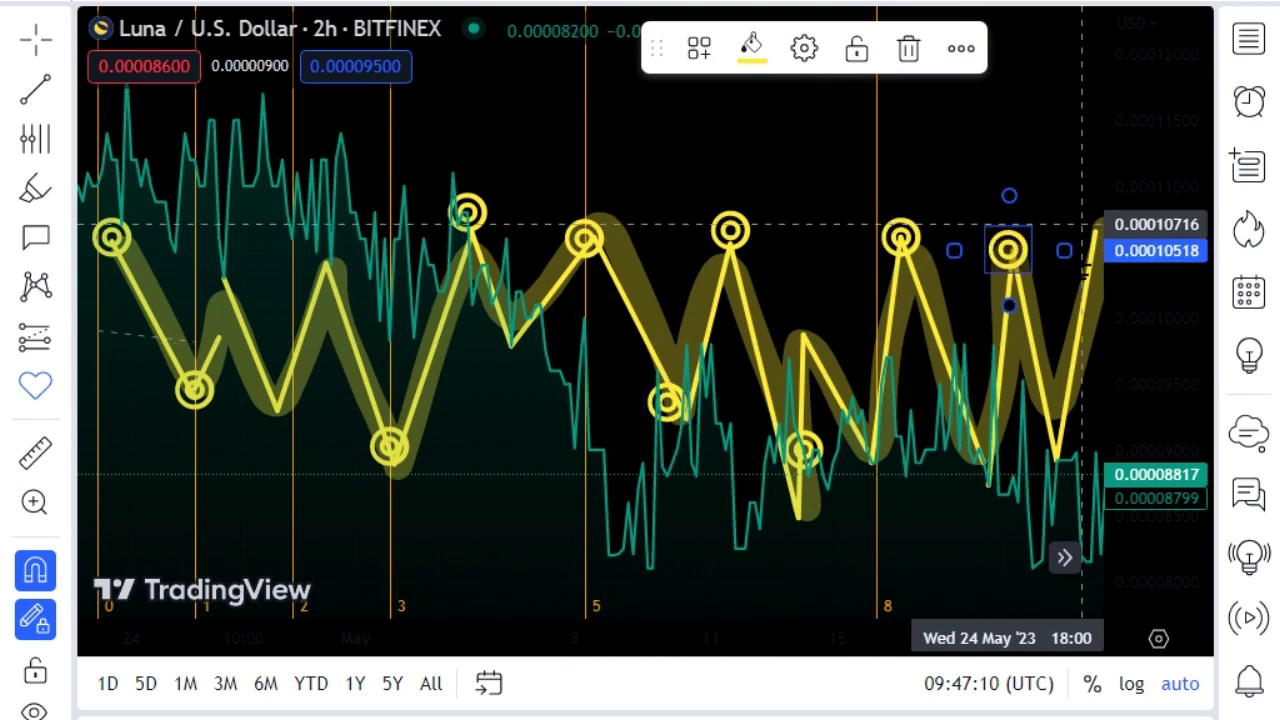
left_click(990, 485)
left_click(868, 448)
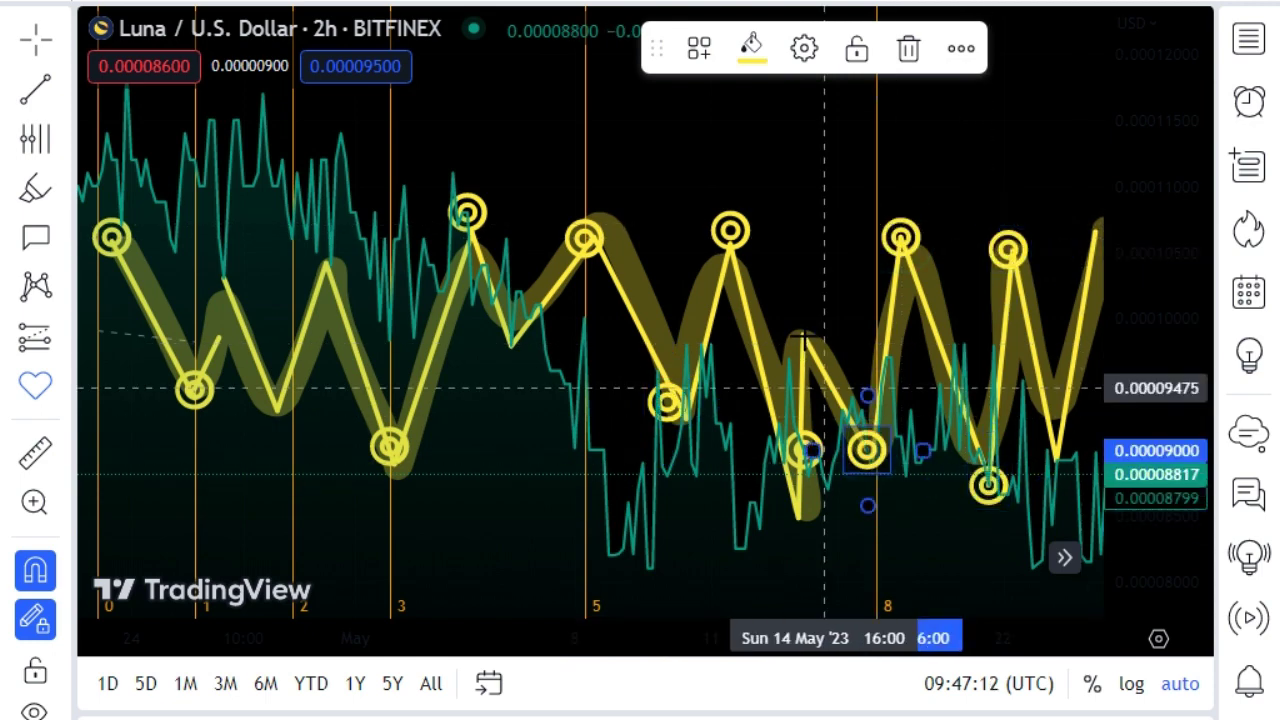
left_click(803, 336)
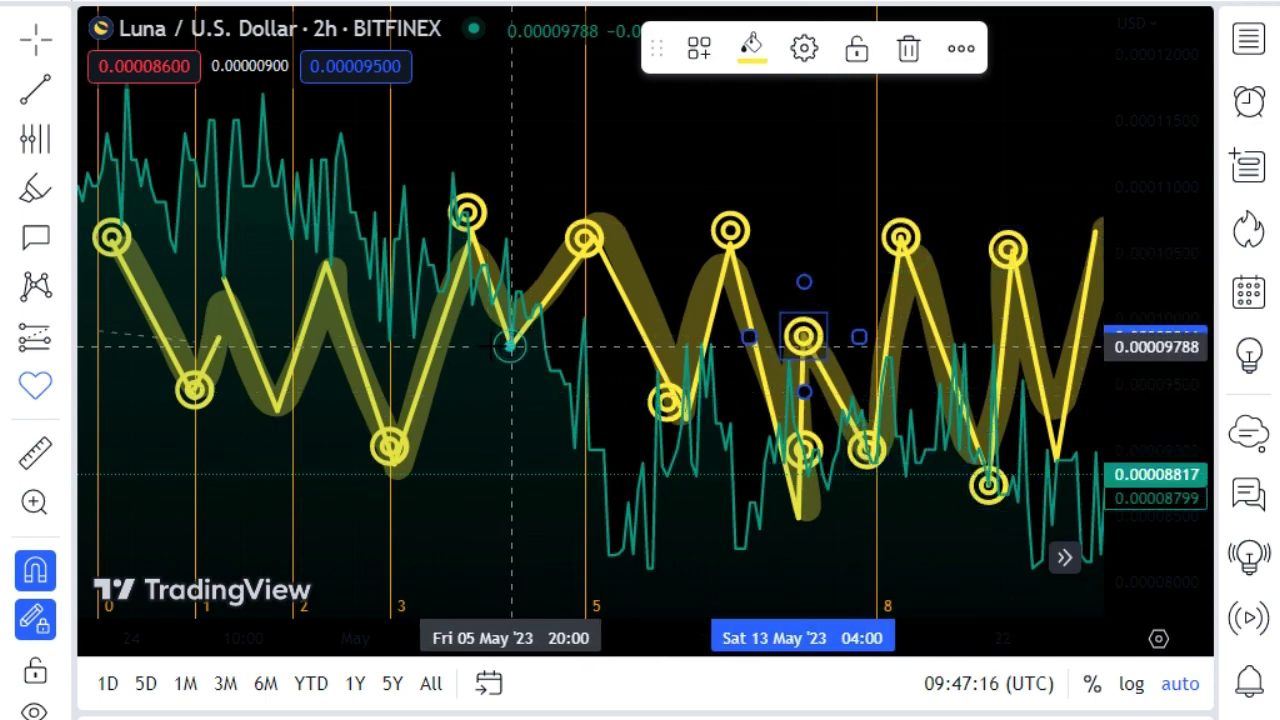
left_click(511, 346)
left_click(326, 259)
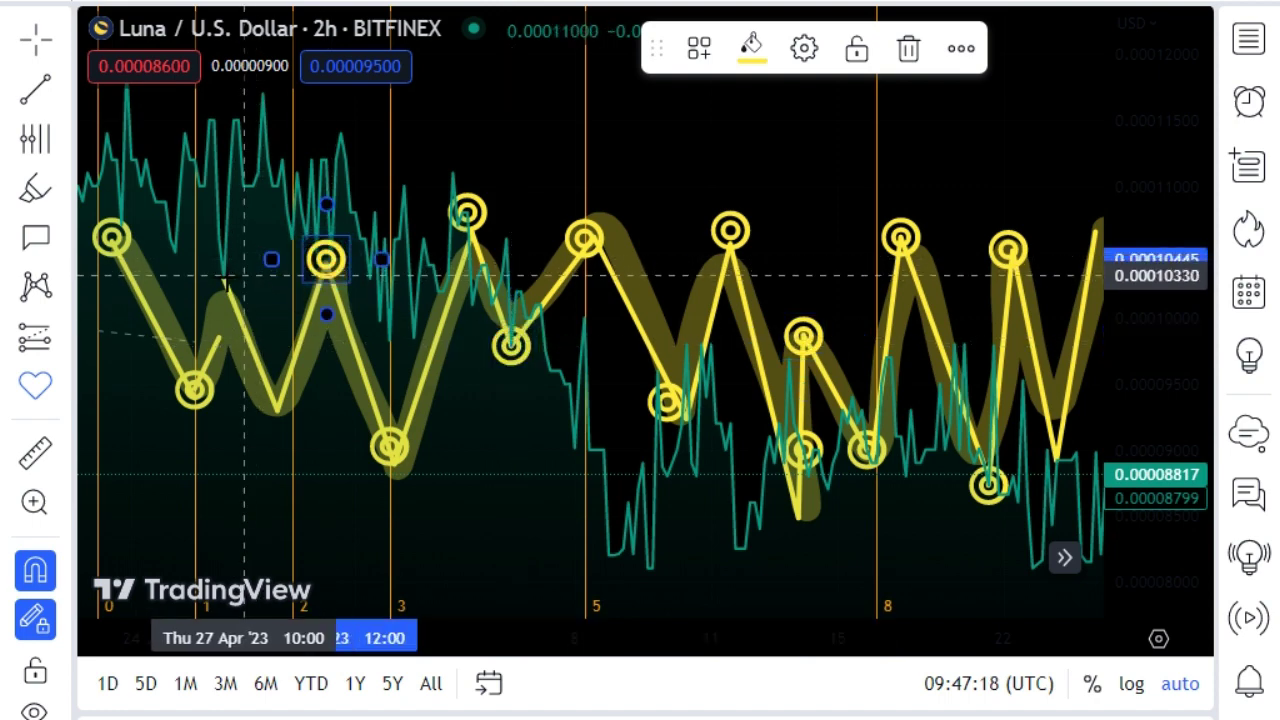
left_click(228, 277)
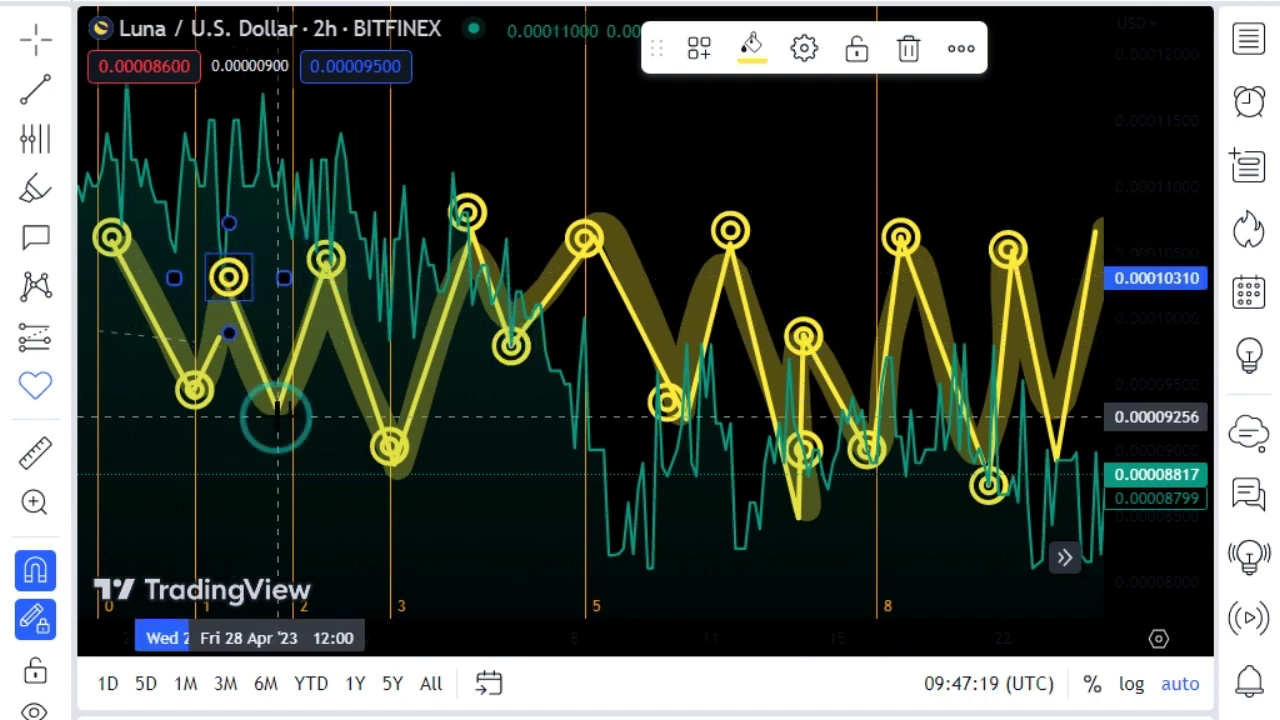
left_click(277, 415)
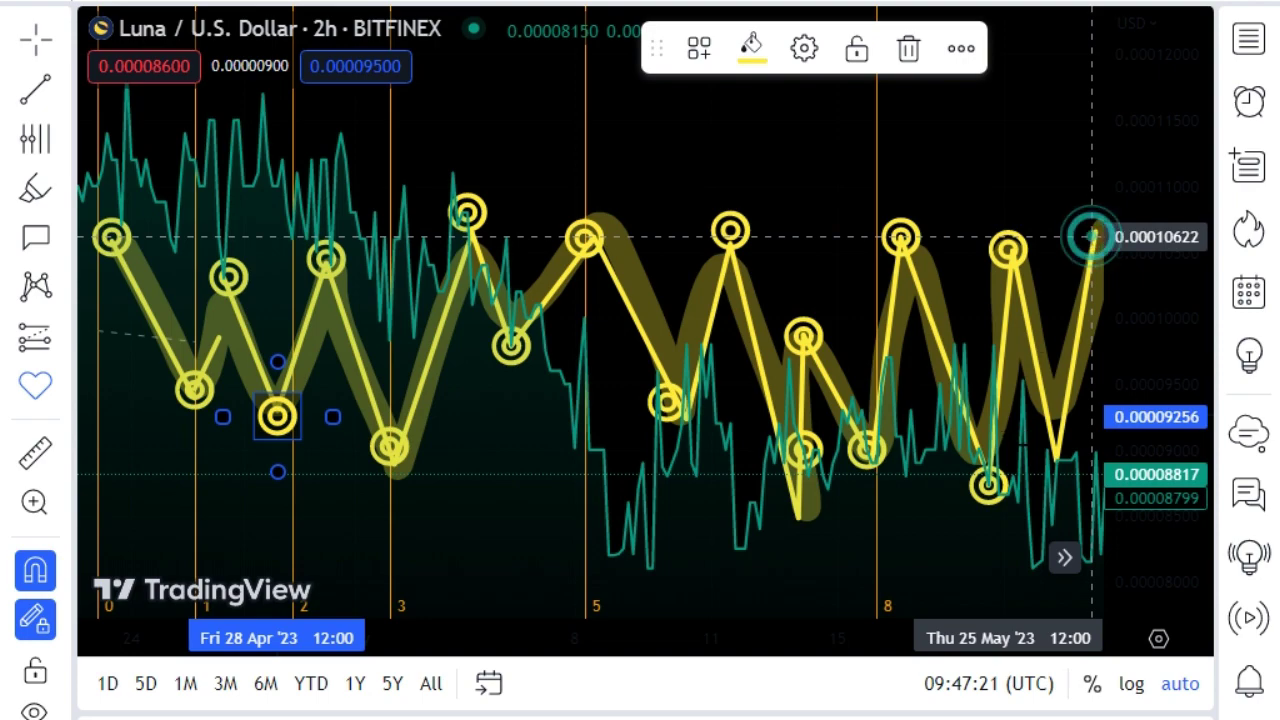
left_click(1090, 236)
left_click(1057, 457)
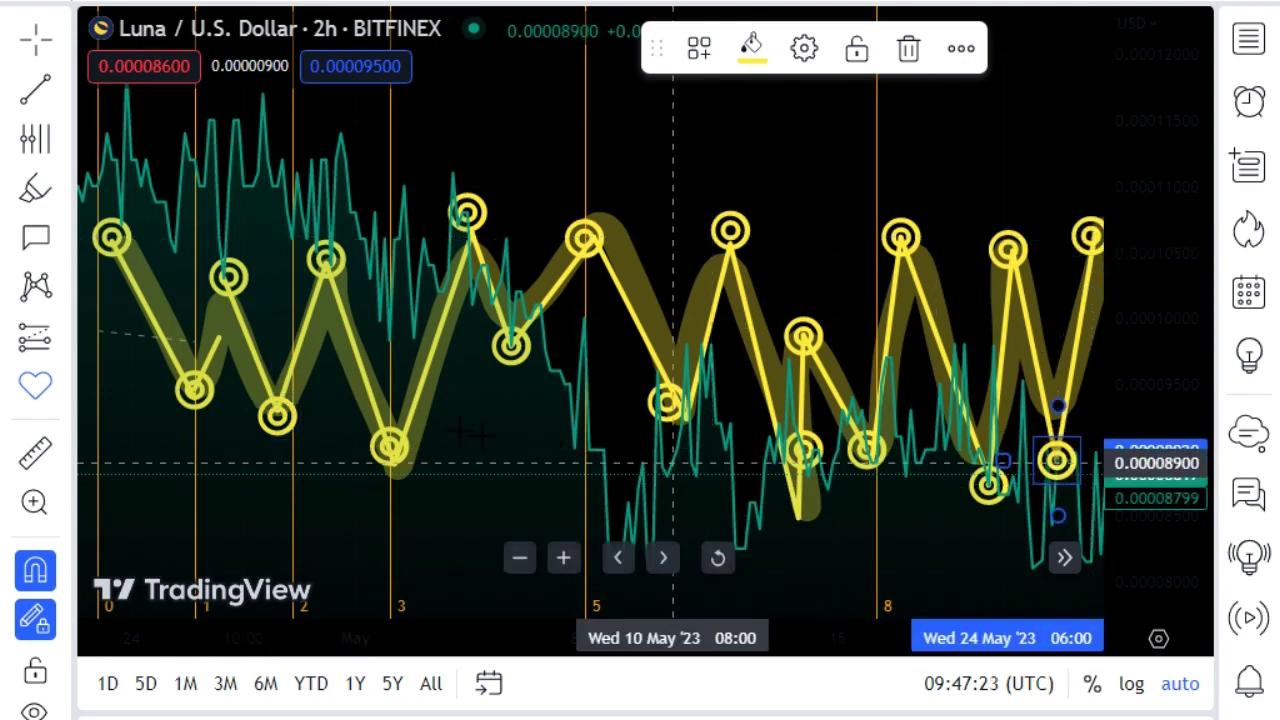
Step: Use the left toolbar's trash menu to remove all 39 drawings
scroll(318, 350, "up", 3)
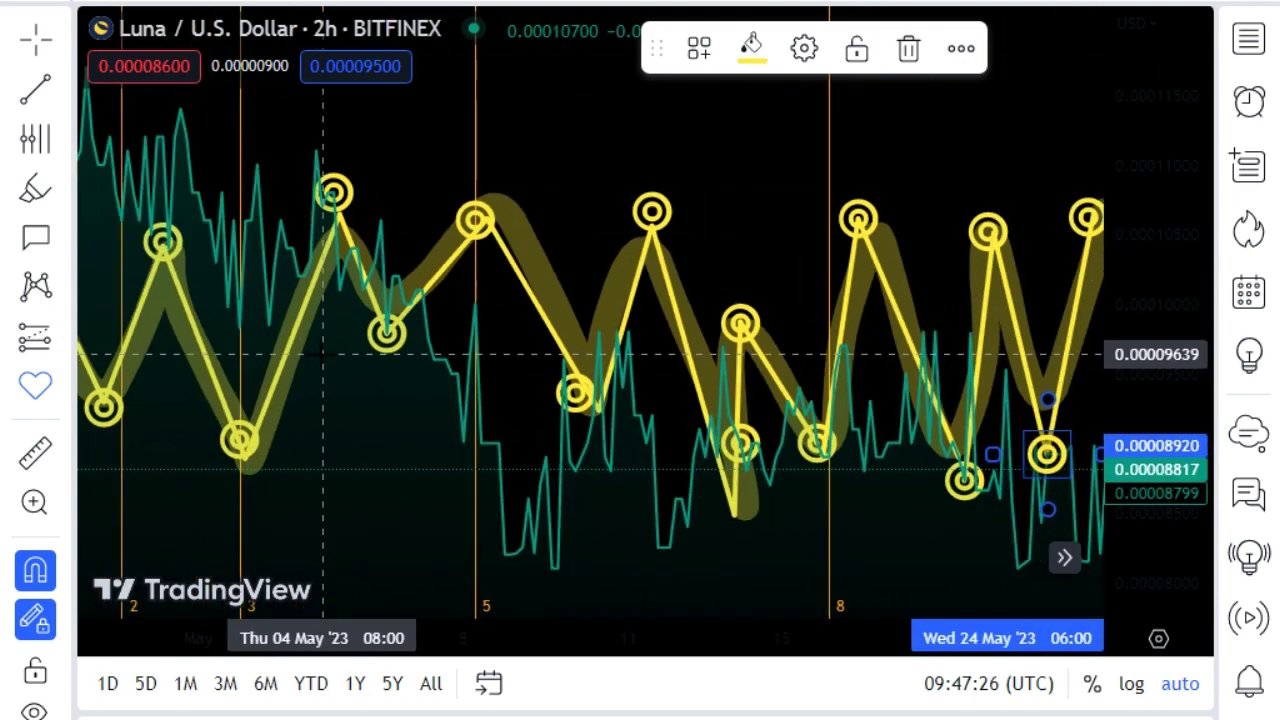
scroll(328, 355, "down", 2)
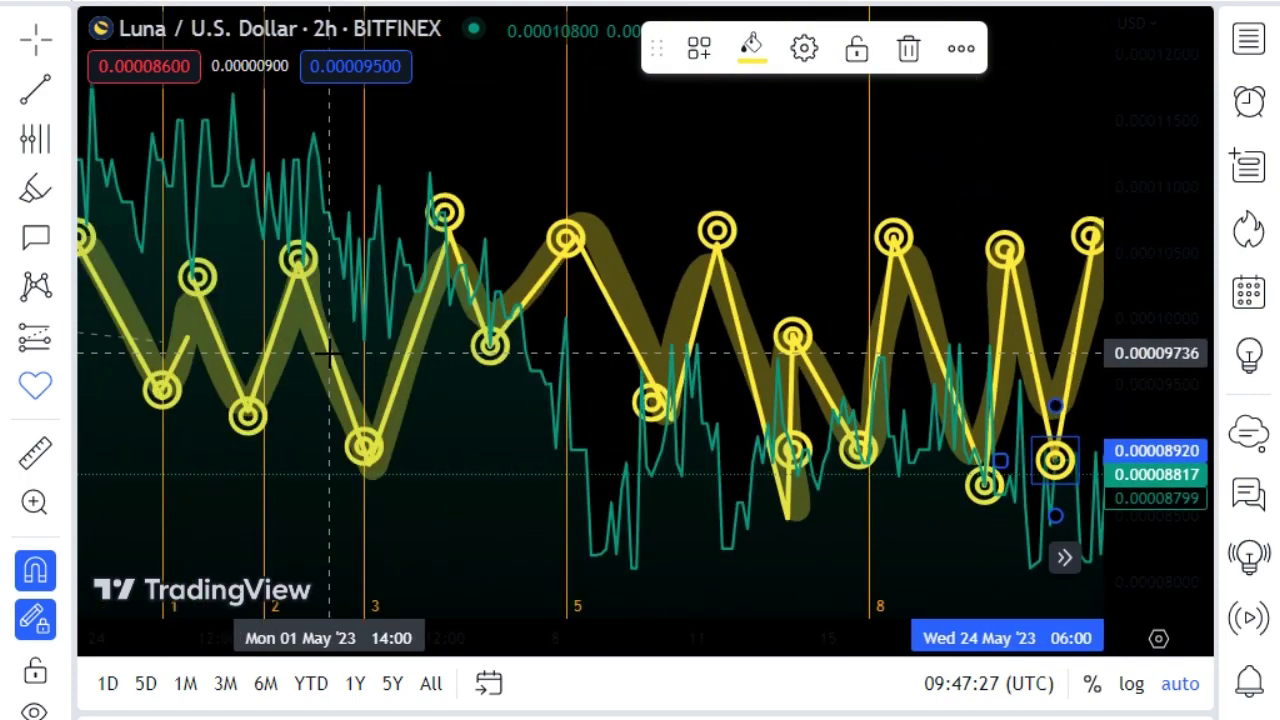
scroll(300, 350, "down", 2)
scroll(200, 360, "down", 2)
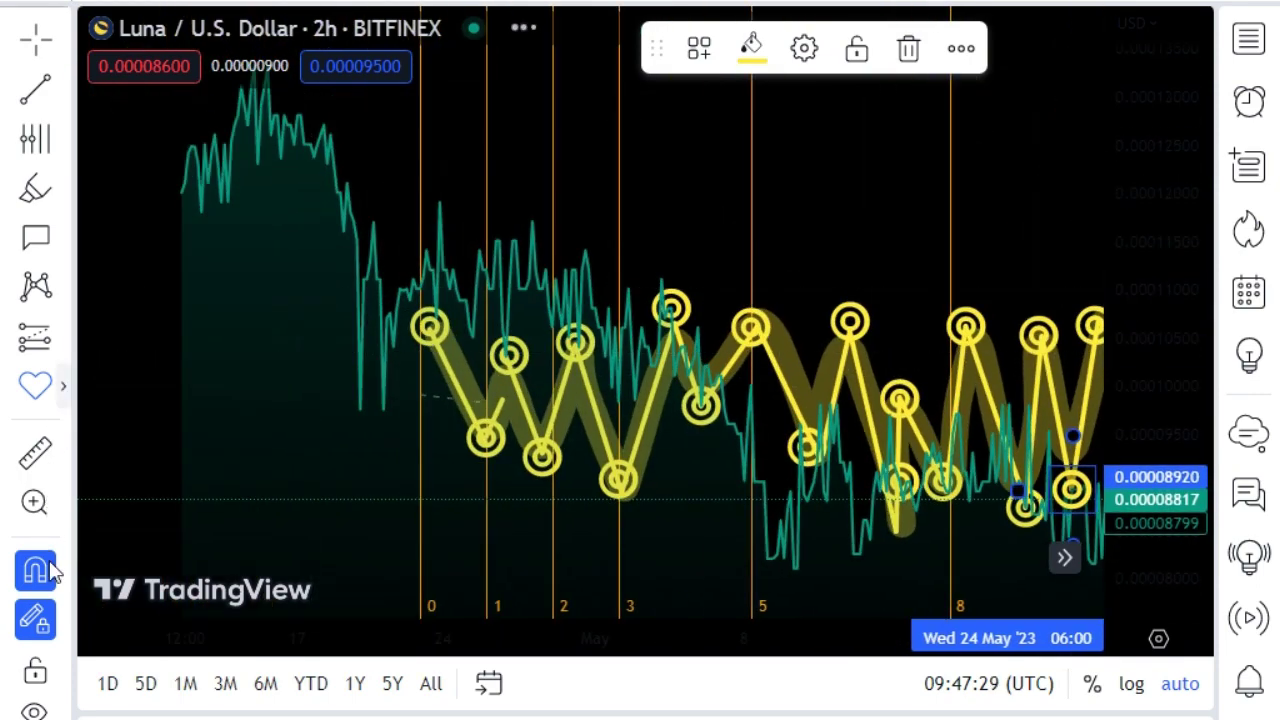
scroll(58, 640, "down", 2)
left_click(62, 666)
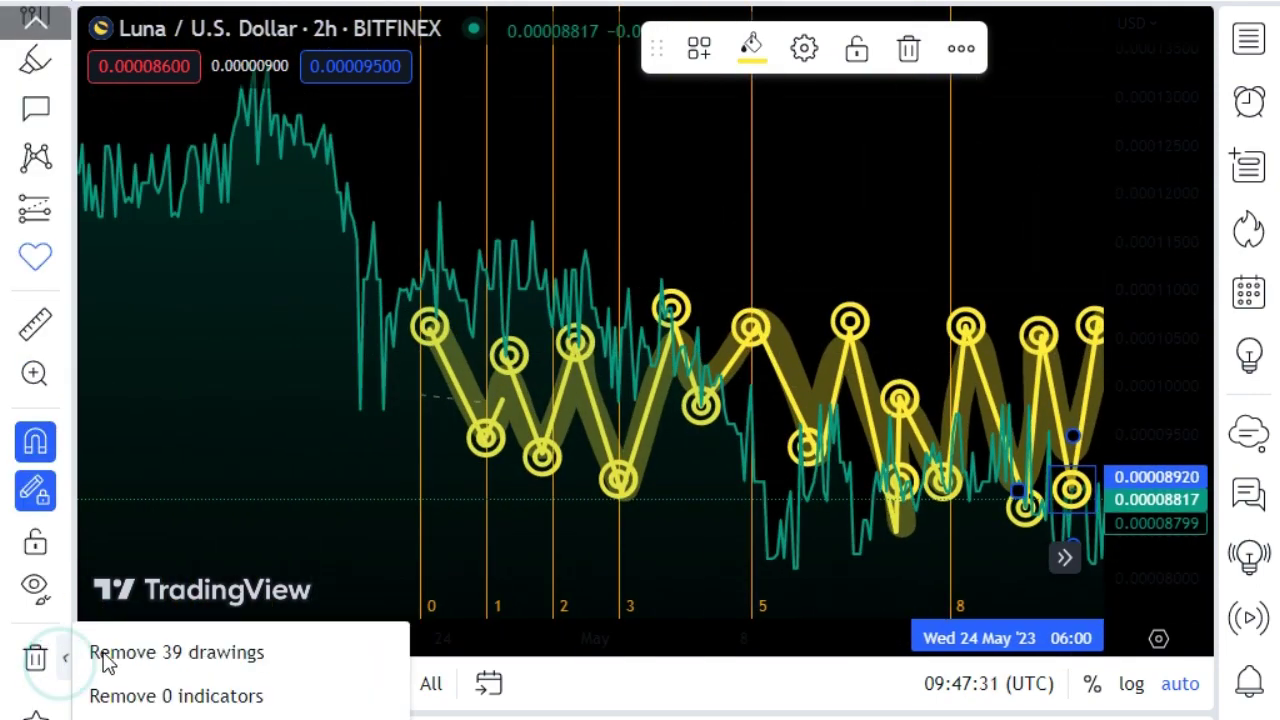
left_click(108, 662)
scroll(22, 210, "up", 2)
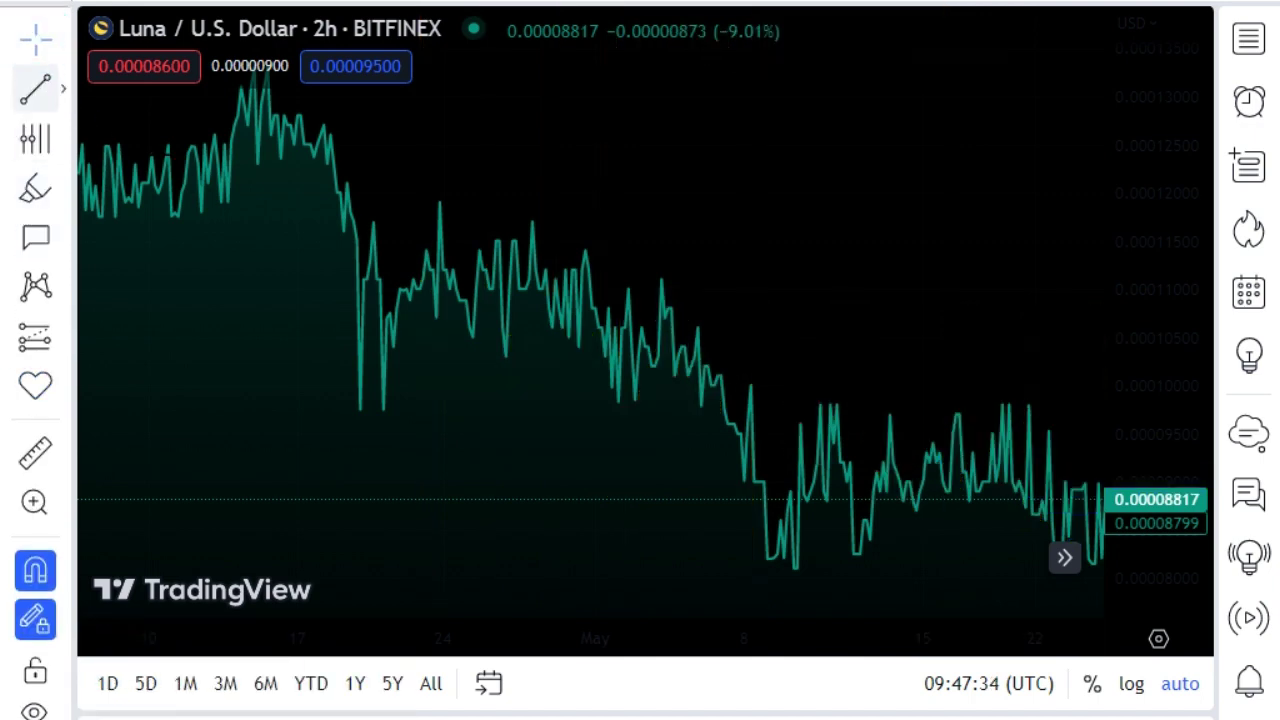
mouse_move(491, 414)
left_mouse_down()
mouse_move(212, 270)
mouse_move(100, 229)
left_mouse_up()
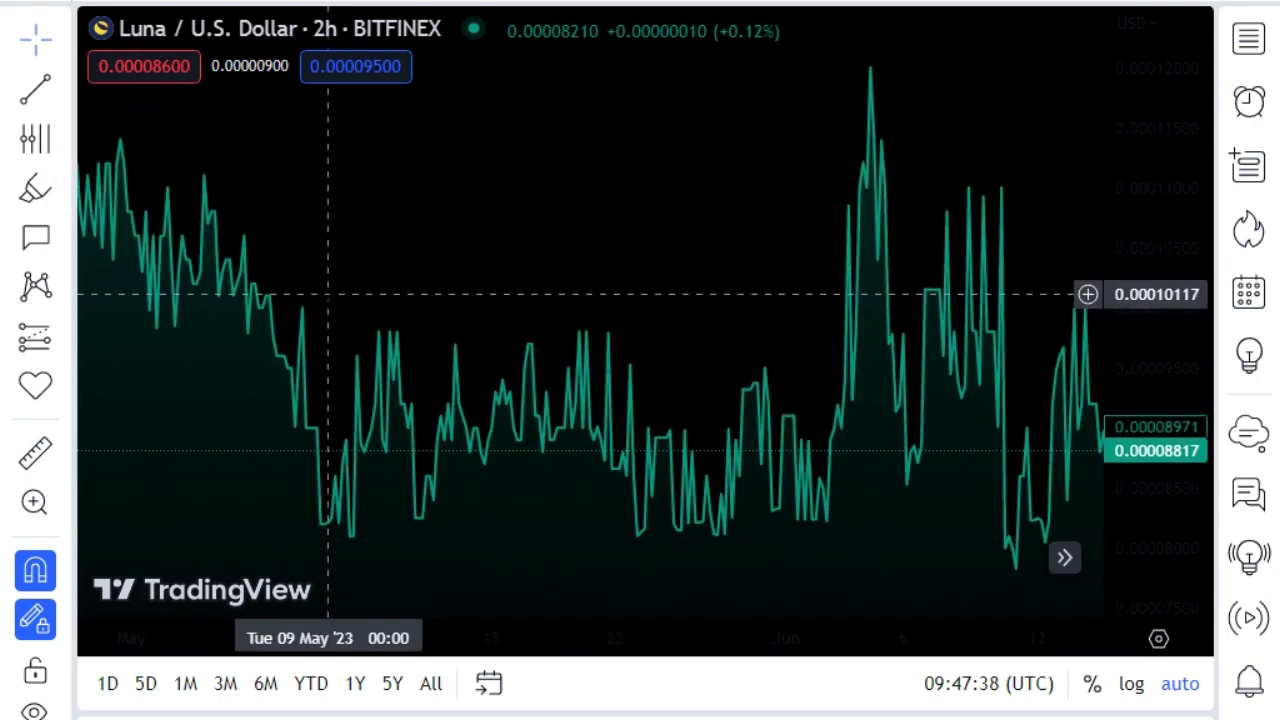
scroll(337, 305, "up", 3)
scroll(343, 310, "up", 3)
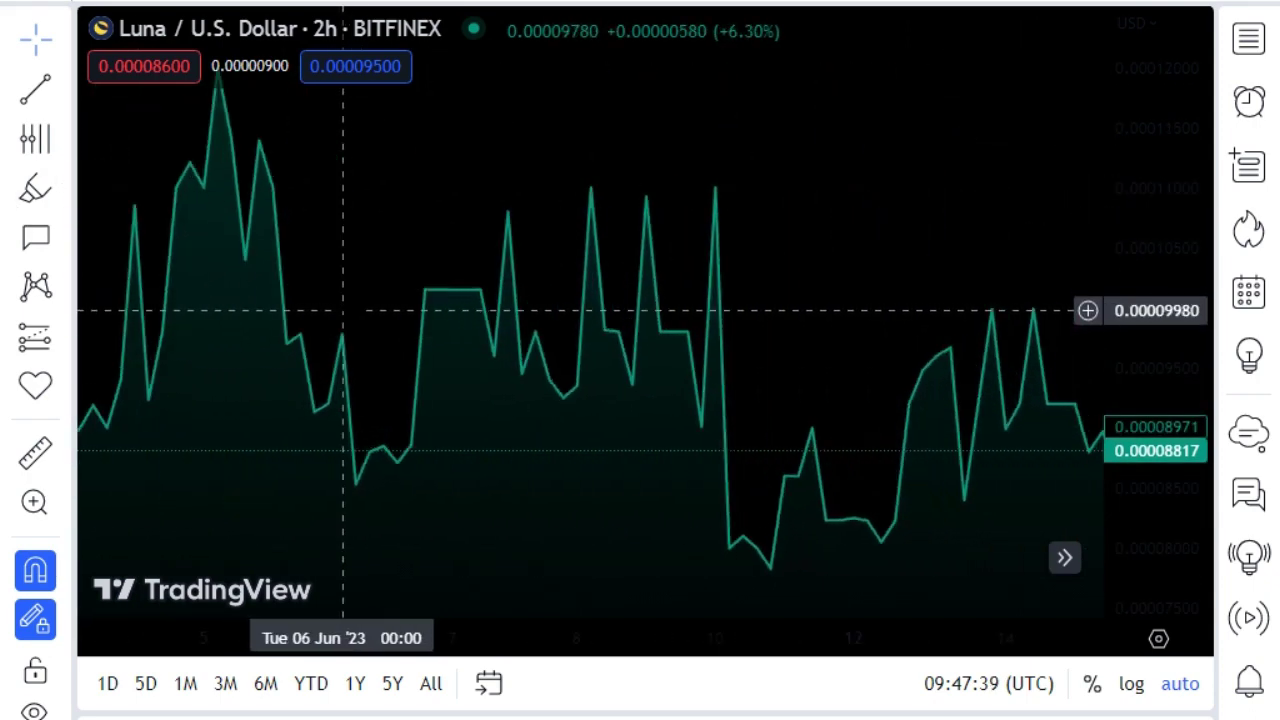
scroll(660, 360, "up", 5)
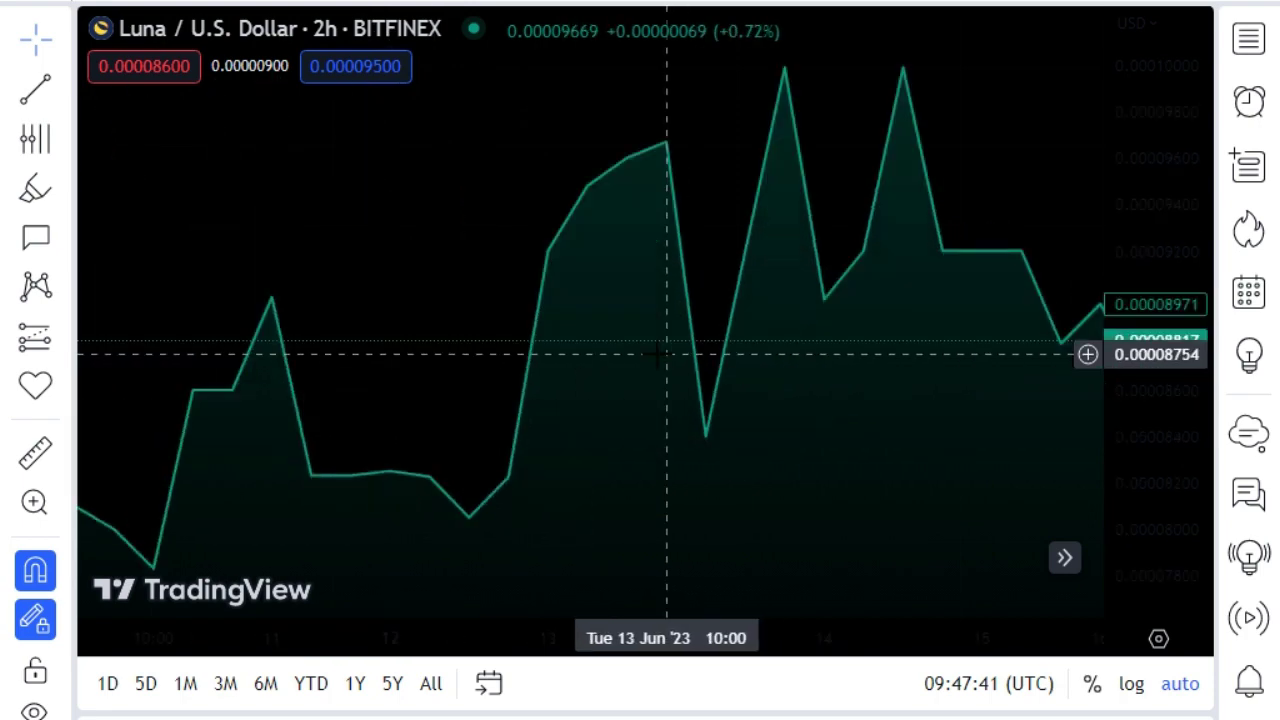
scroll(700, 365, "up", 3)
left_click_drag(629, 309, 417, 266)
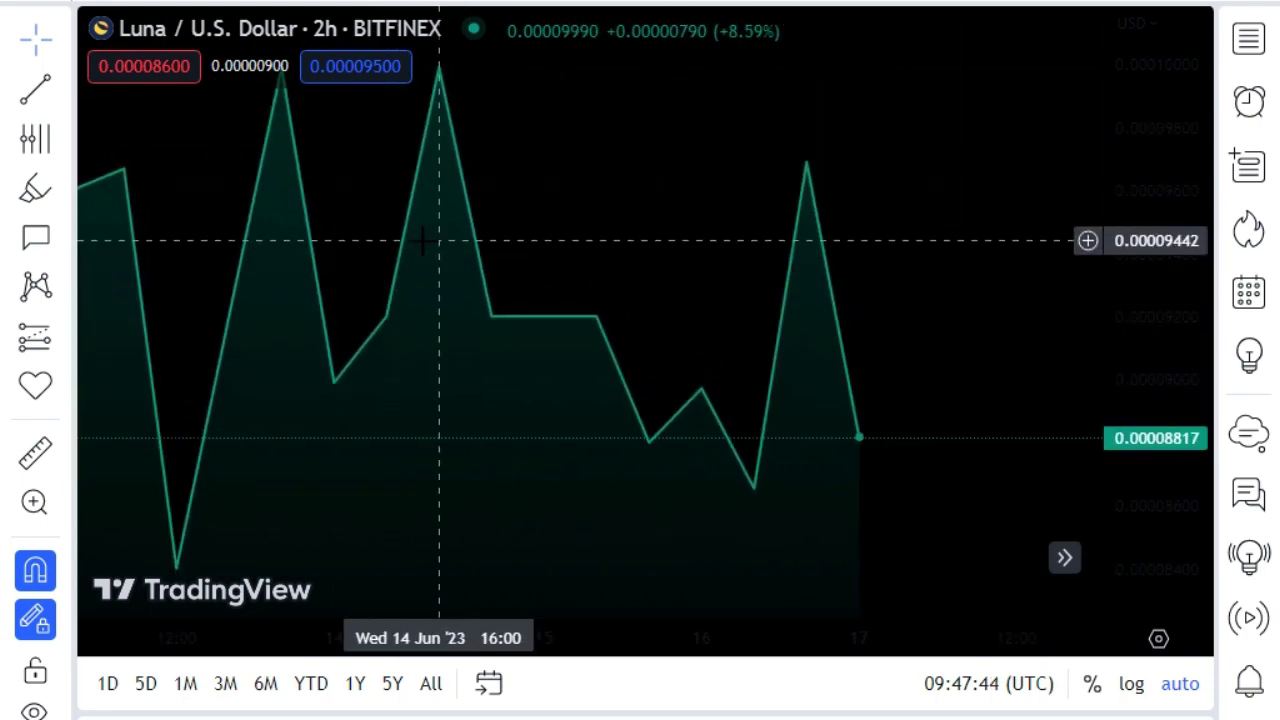
scroll(428, 250, "down", 2)
scroll(445, 255, "down", 2)
scroll(457, 366, "down", 2)
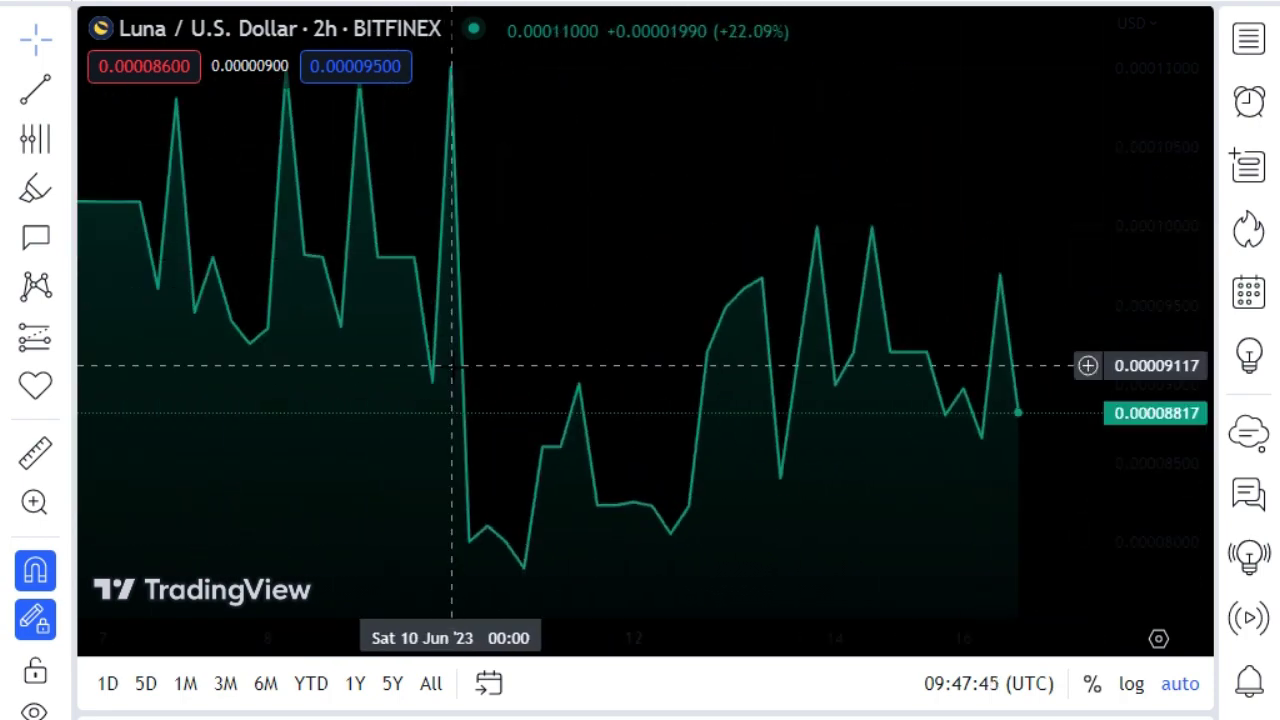
scroll(457, 366, "down", 2)
scroll(459, 365, "down", 2)
scroll(458, 366, "down", 2)
scroll(458, 368, "down", 2)
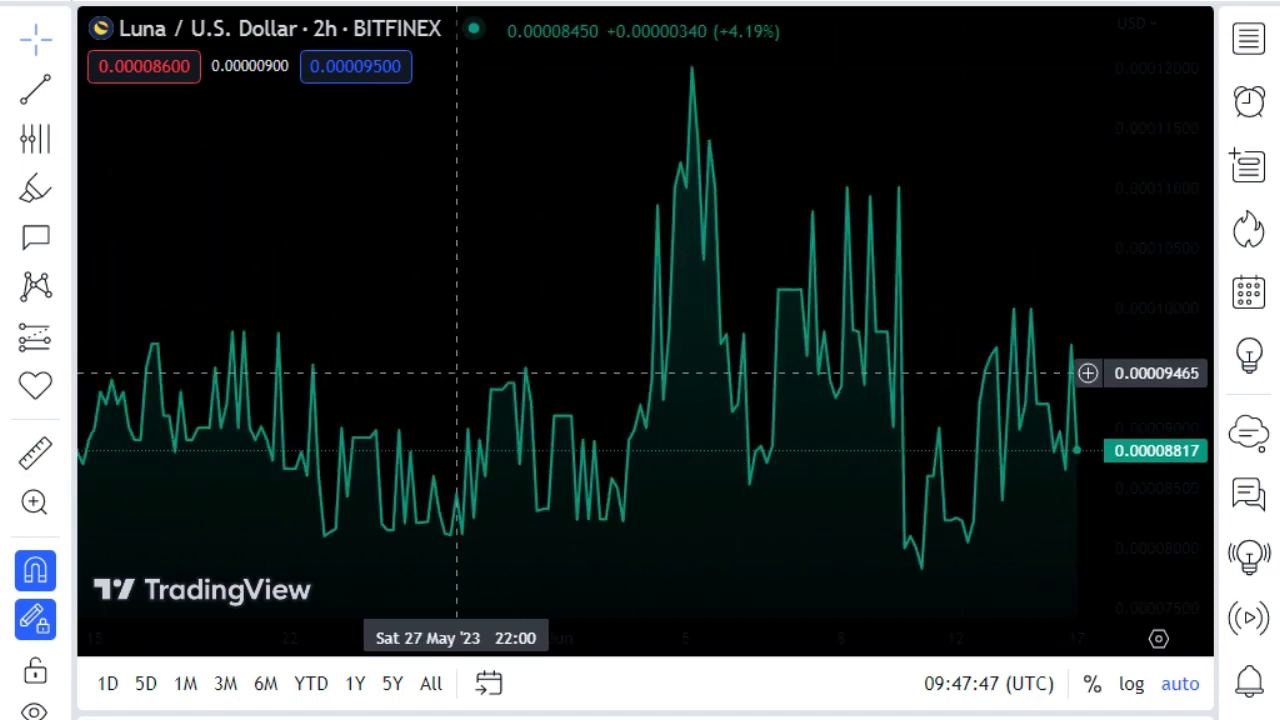
scroll(450, 365, "down", 1)
mouse_move(441, 361)
left_mouse_down()
mouse_move(757, 311)
mouse_move(963, 386)
left_mouse_up()
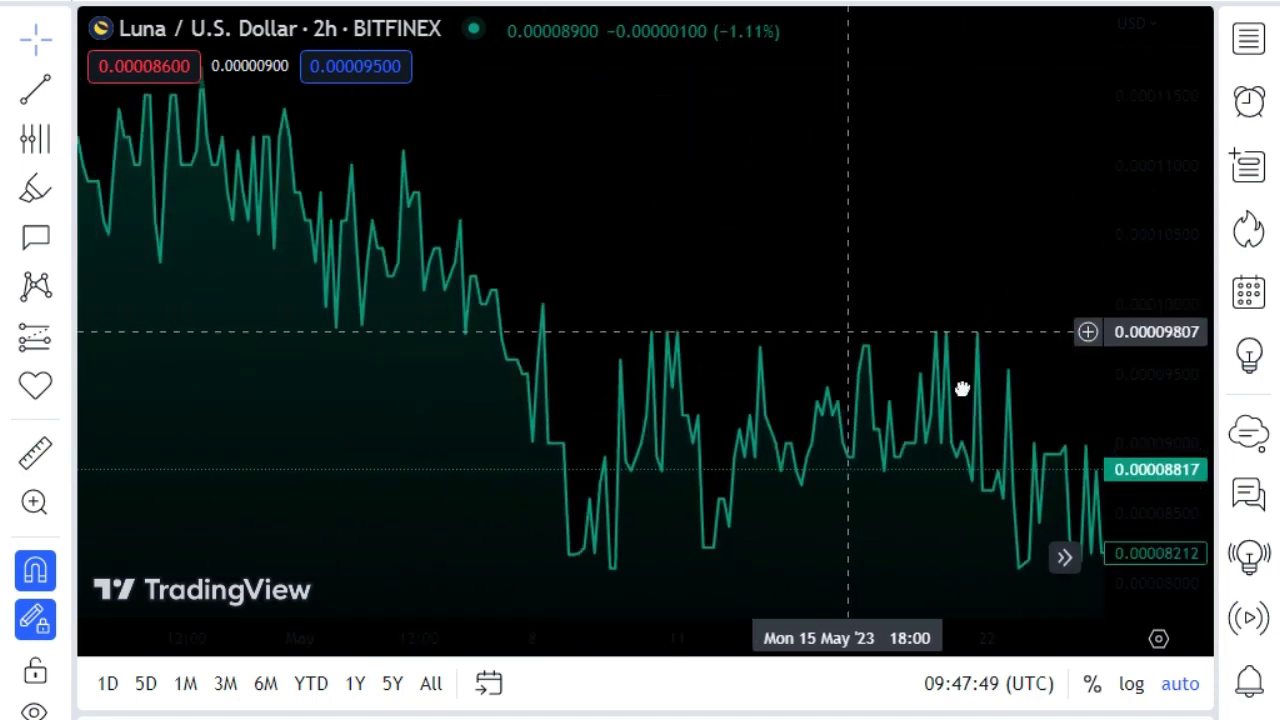
scroll(403, 411, "up", 2)
scroll(400, 400, "up", 1)
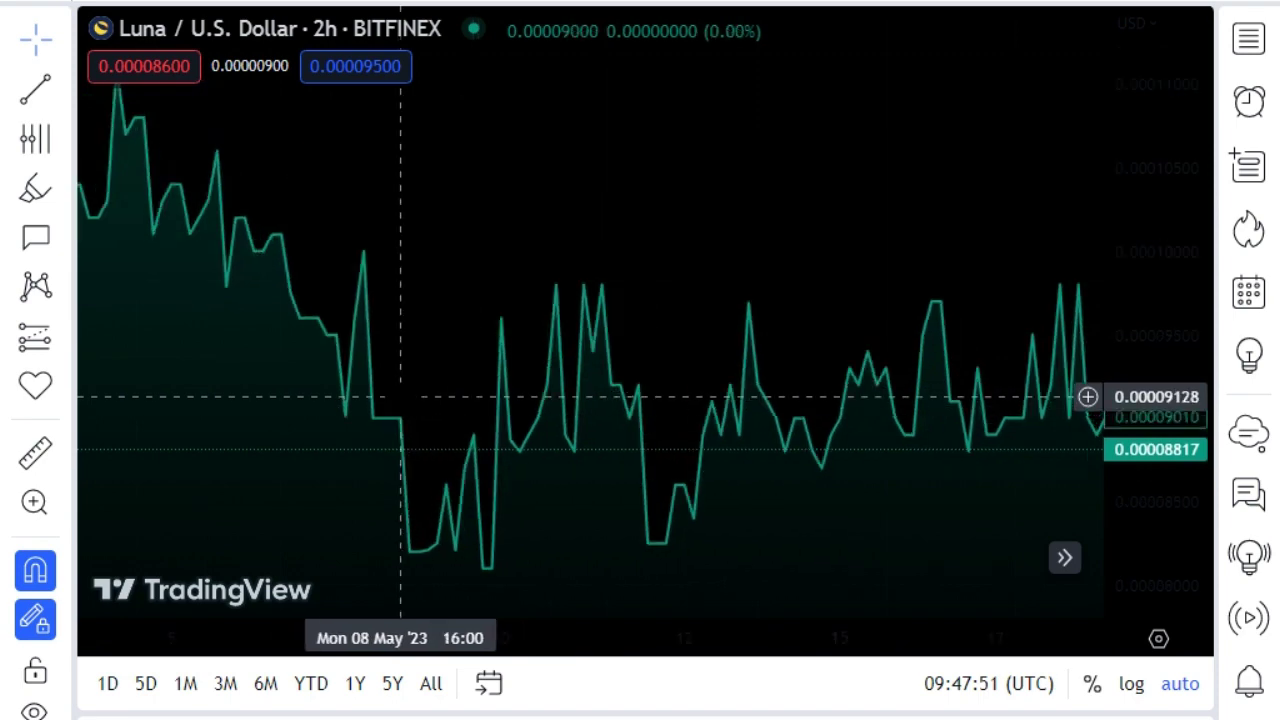
scroll(408, 400, "up", 2)
scroll(393, 397, "up", 2)
scroll(393, 397, "right", 3)
scroll(400, 391, "right", 3)
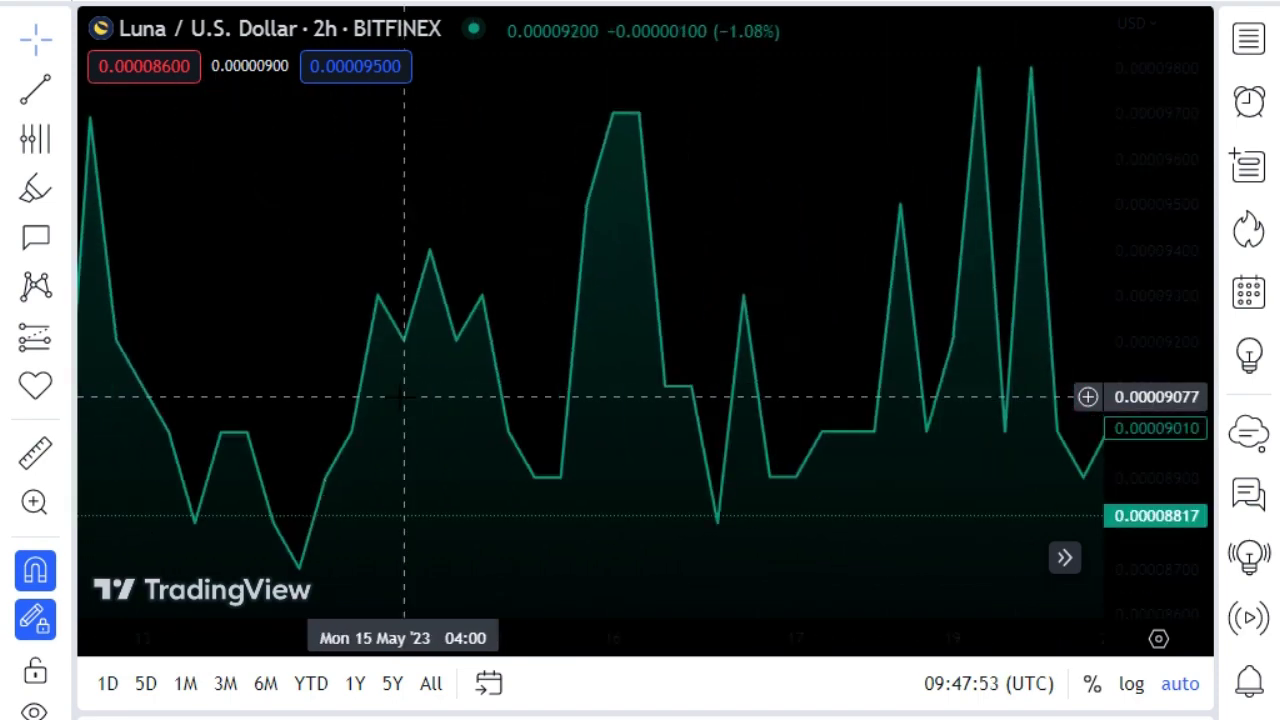
scroll(410, 390, "right", 3)
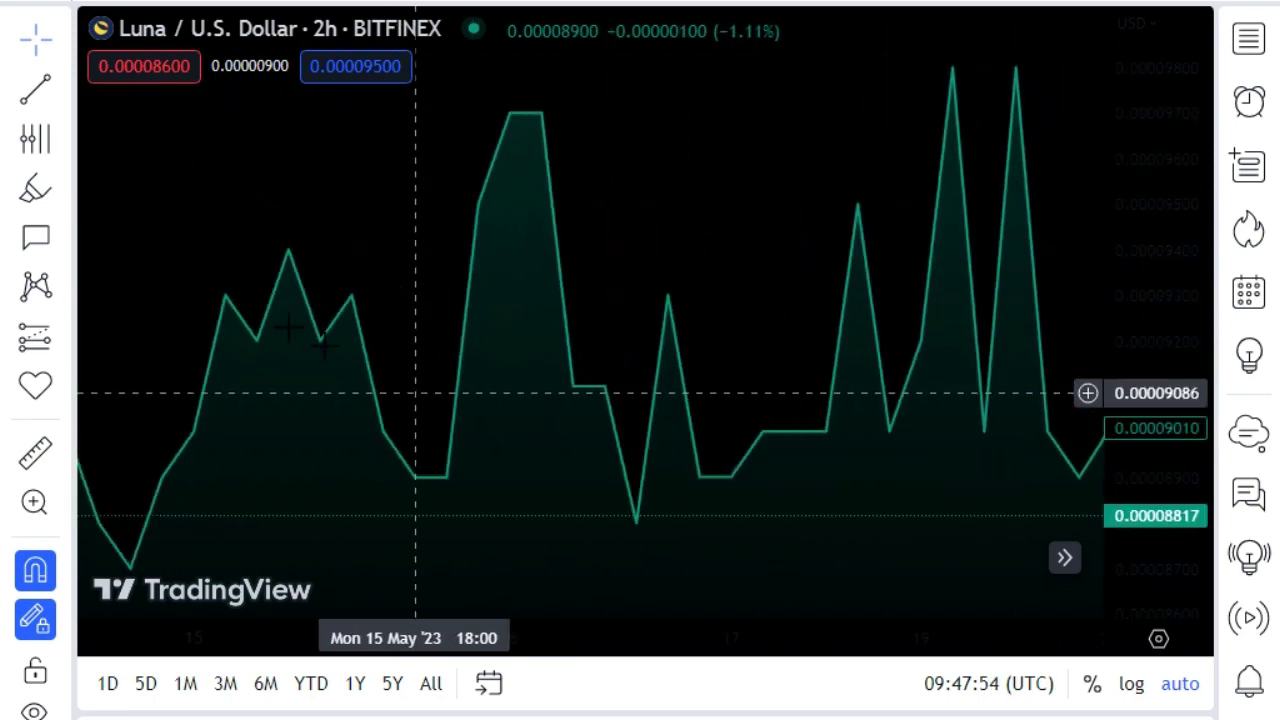
Step: Draw two Gann boxes: one vertical at 15 May 16:00, one horizontal from there to 19 May
left_click(64, 139)
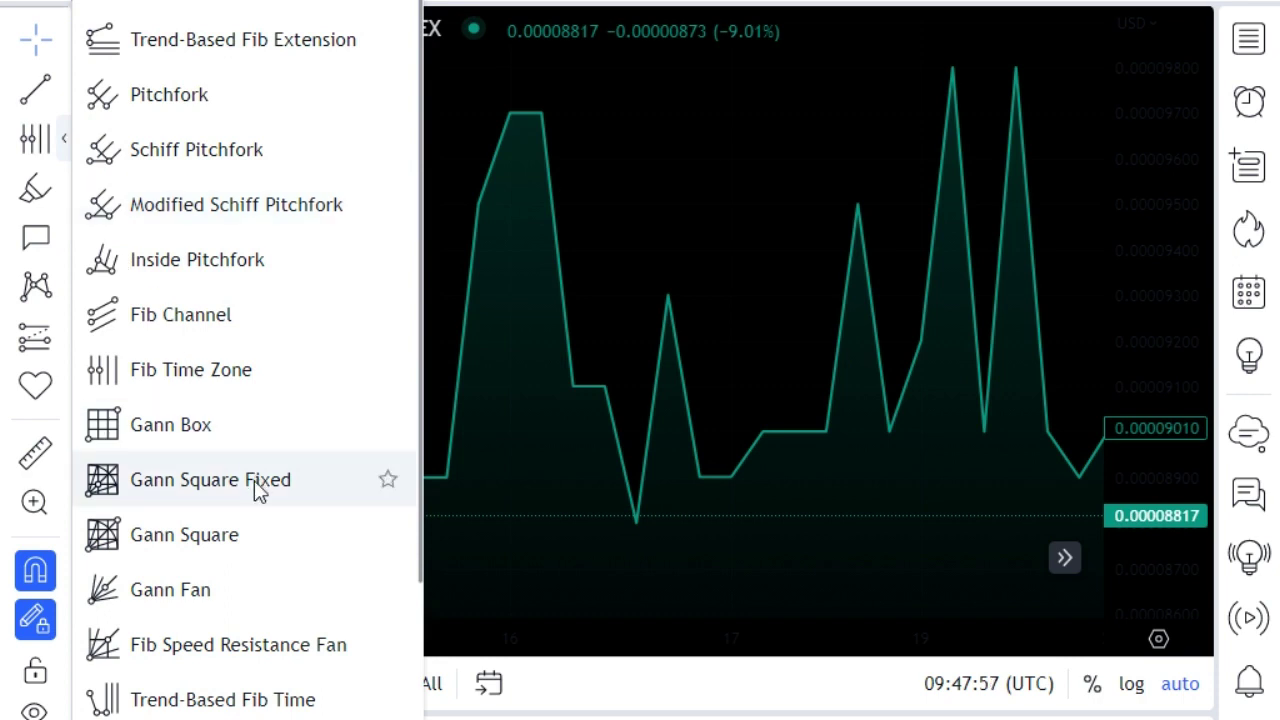
left_click(214, 430)
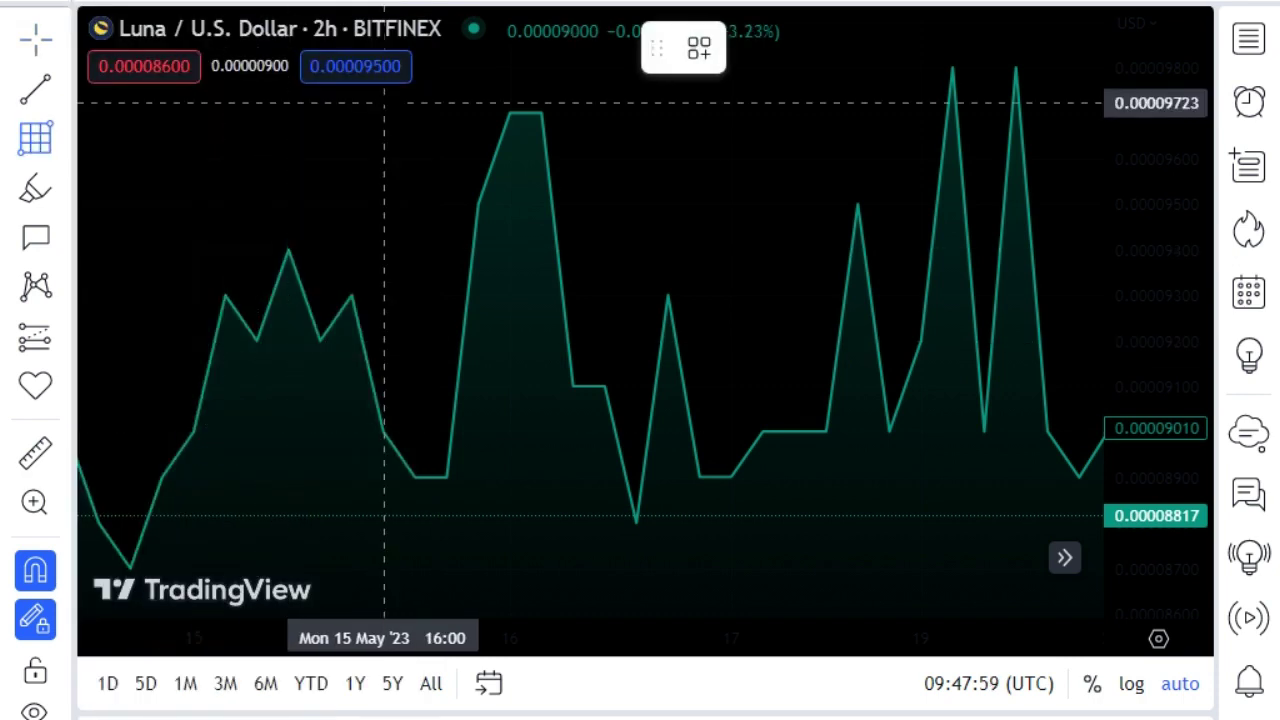
left_click(384, 103)
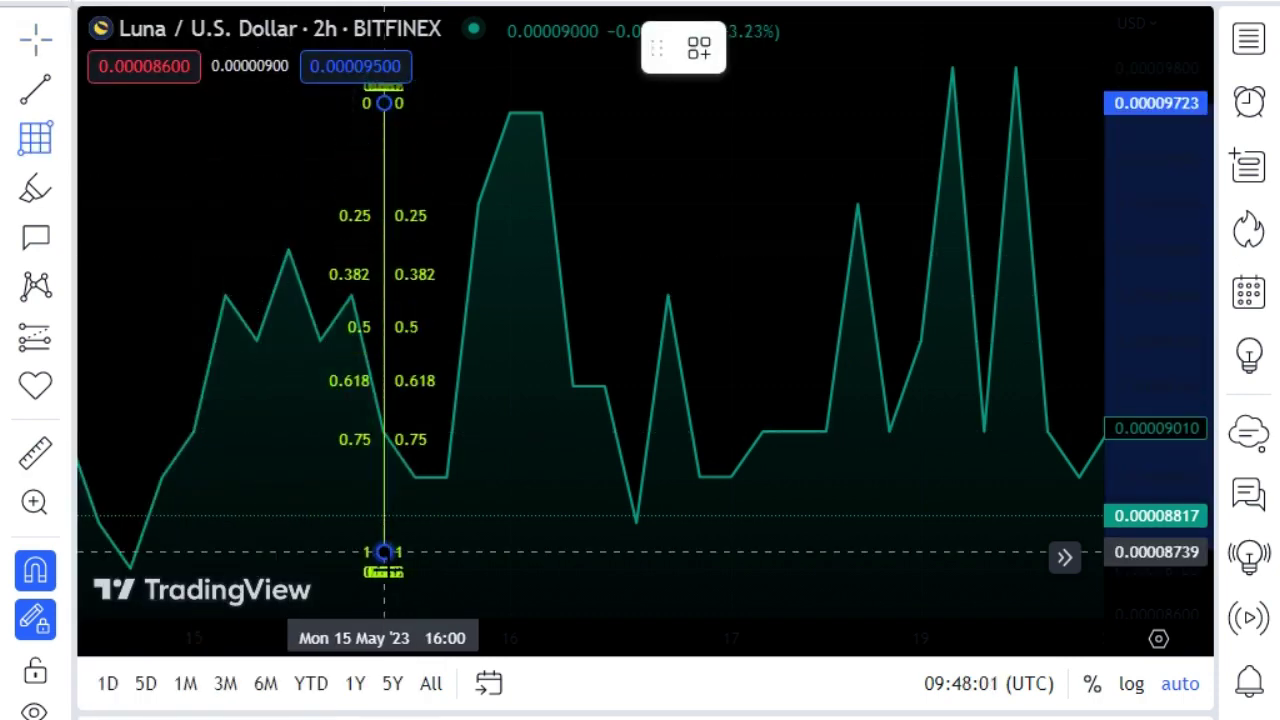
left_click(384, 588)
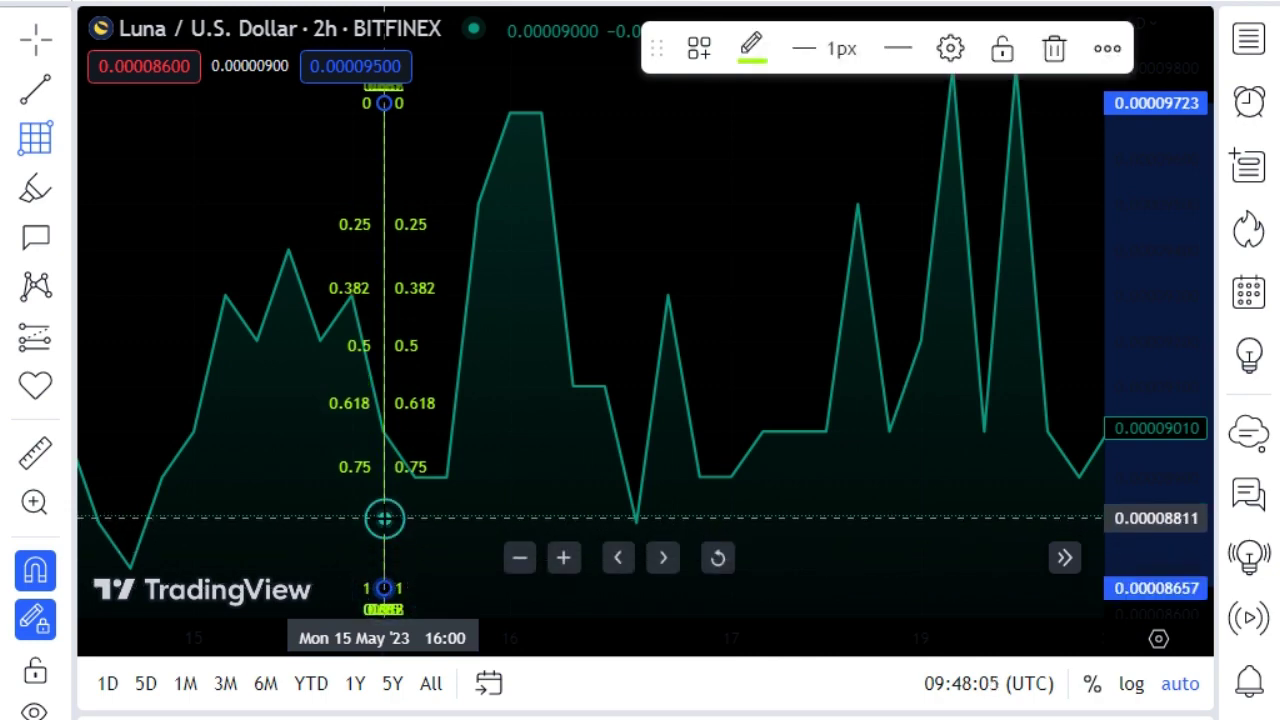
left_click(384, 517)
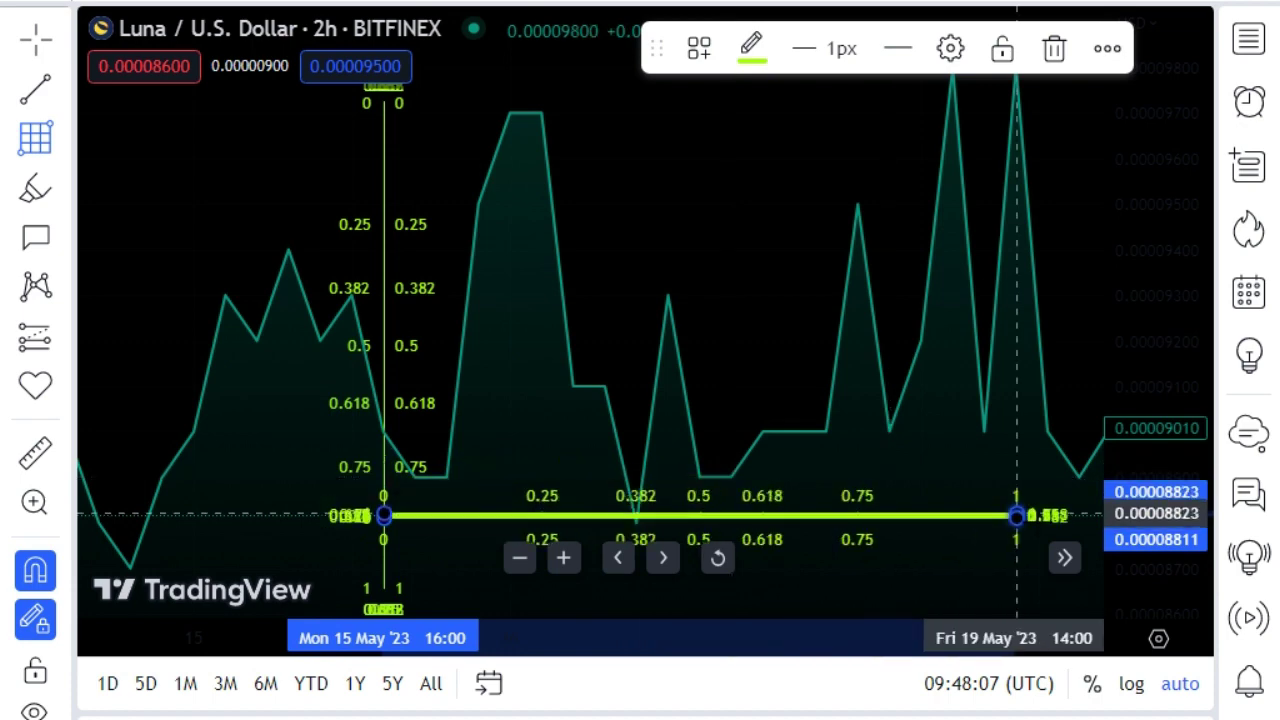
left_click(1047, 520)
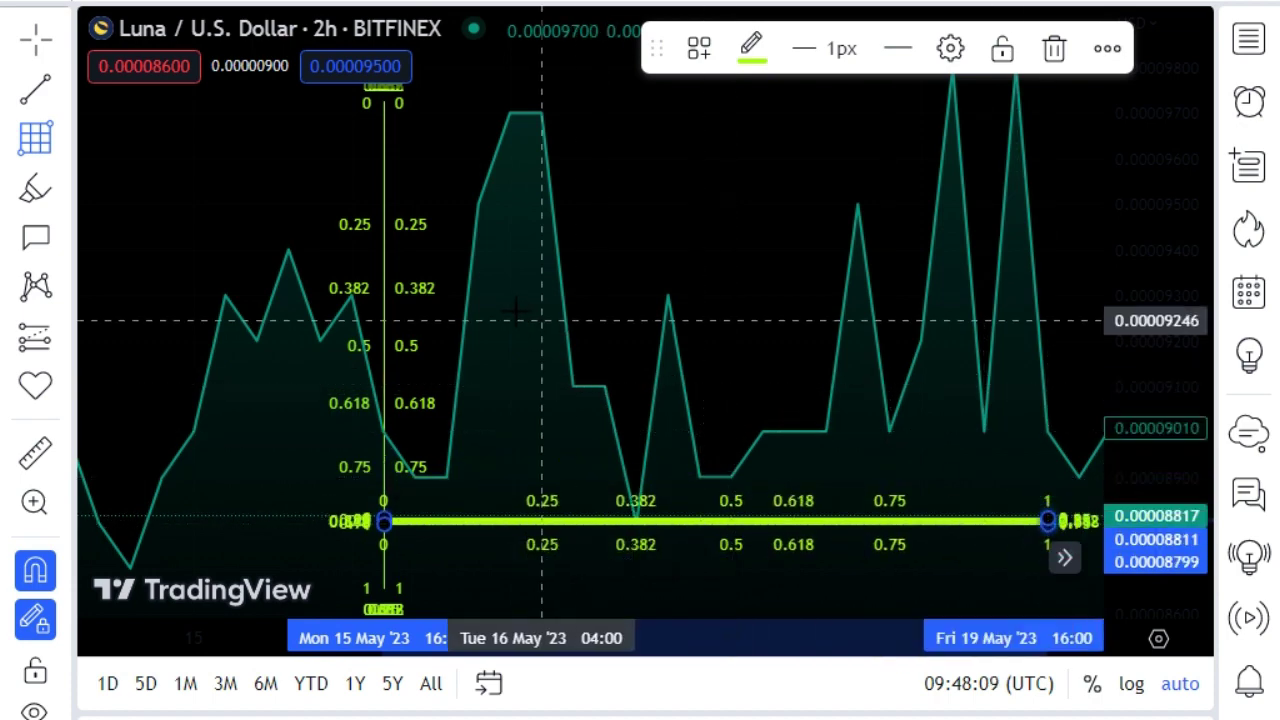
key("Escape")
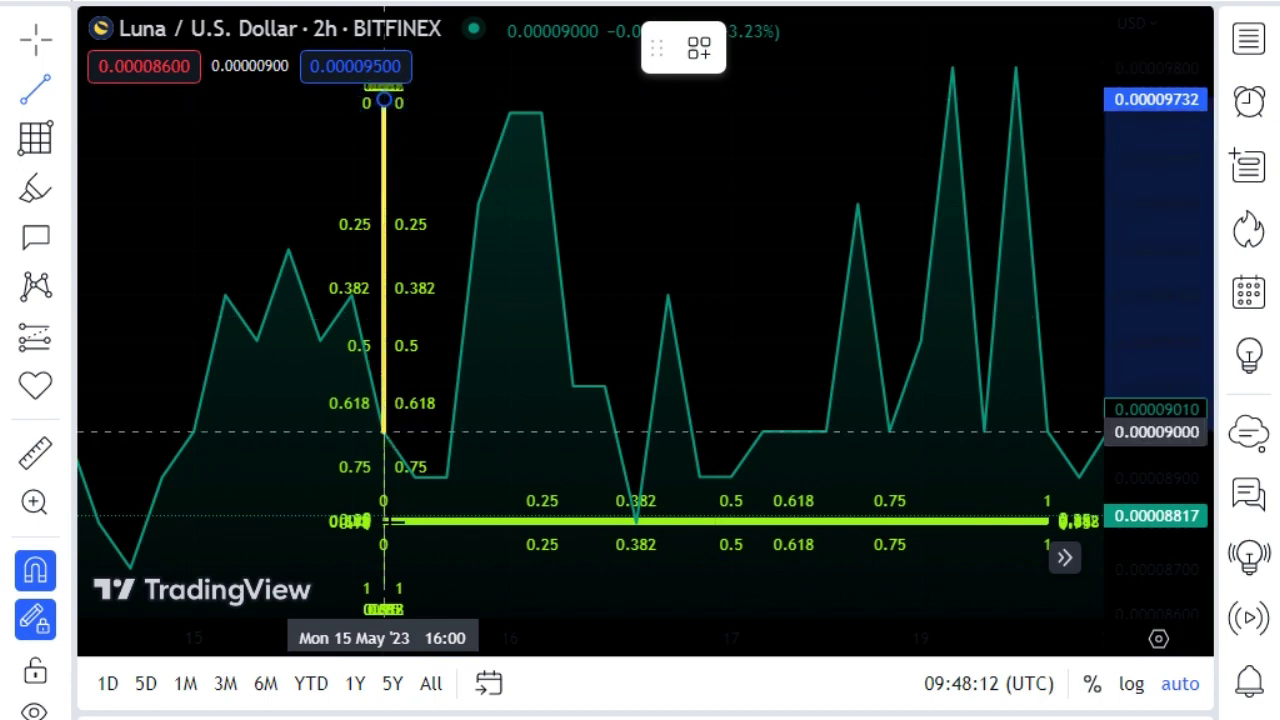
Step: Finish the yellow vertical line at 15 May and fan trend lines from its base toward 19 May
left_click(388, 520)
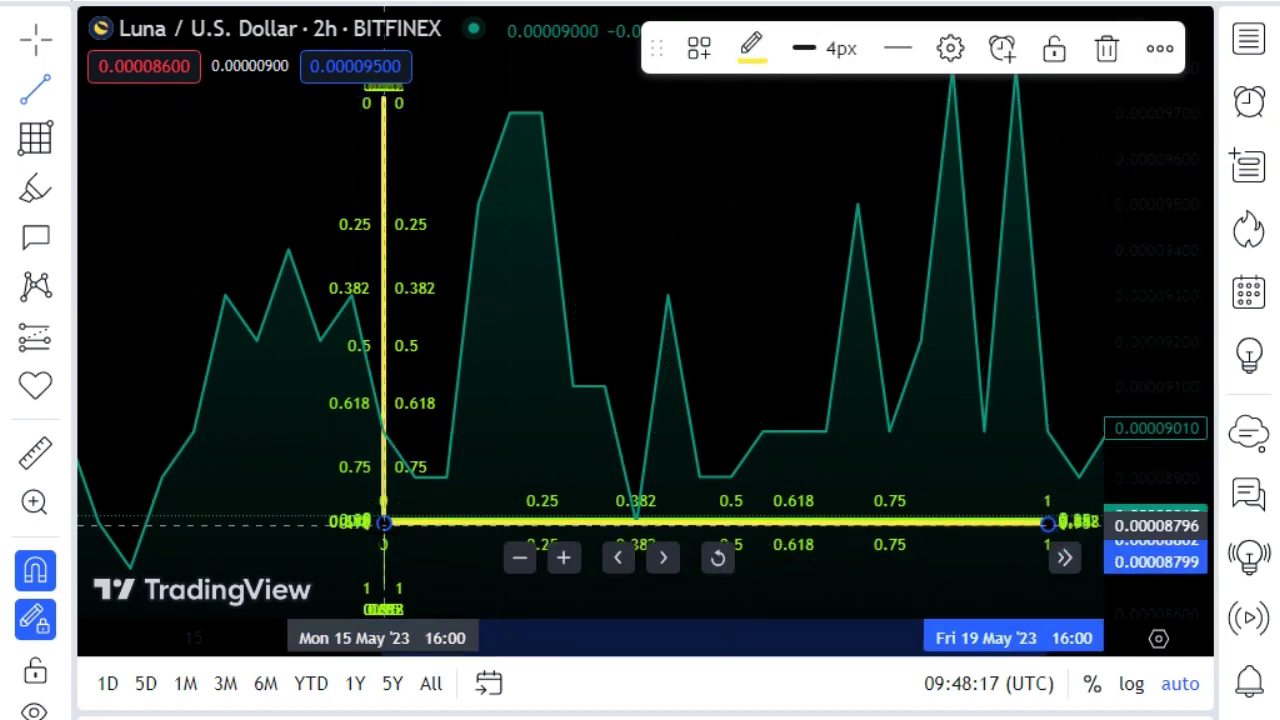
left_click_drag(383, 521, 760, 228)
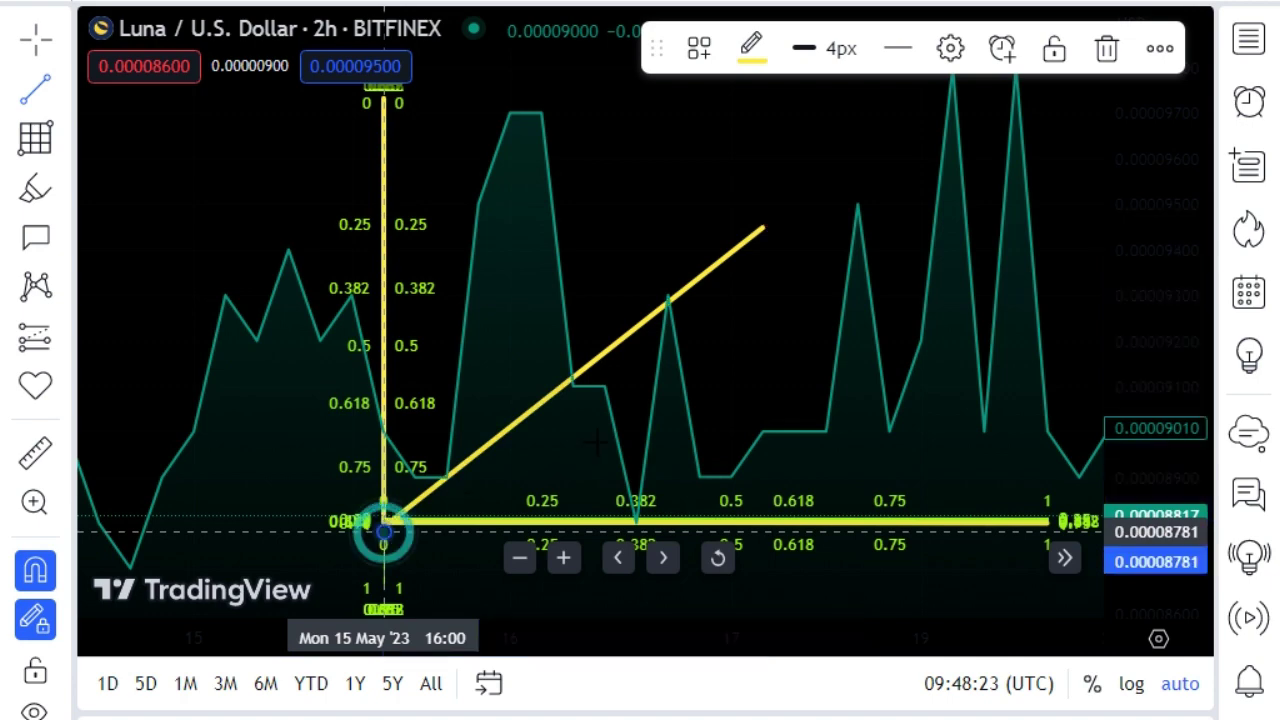
left_click_drag(383, 530, 857, 290)
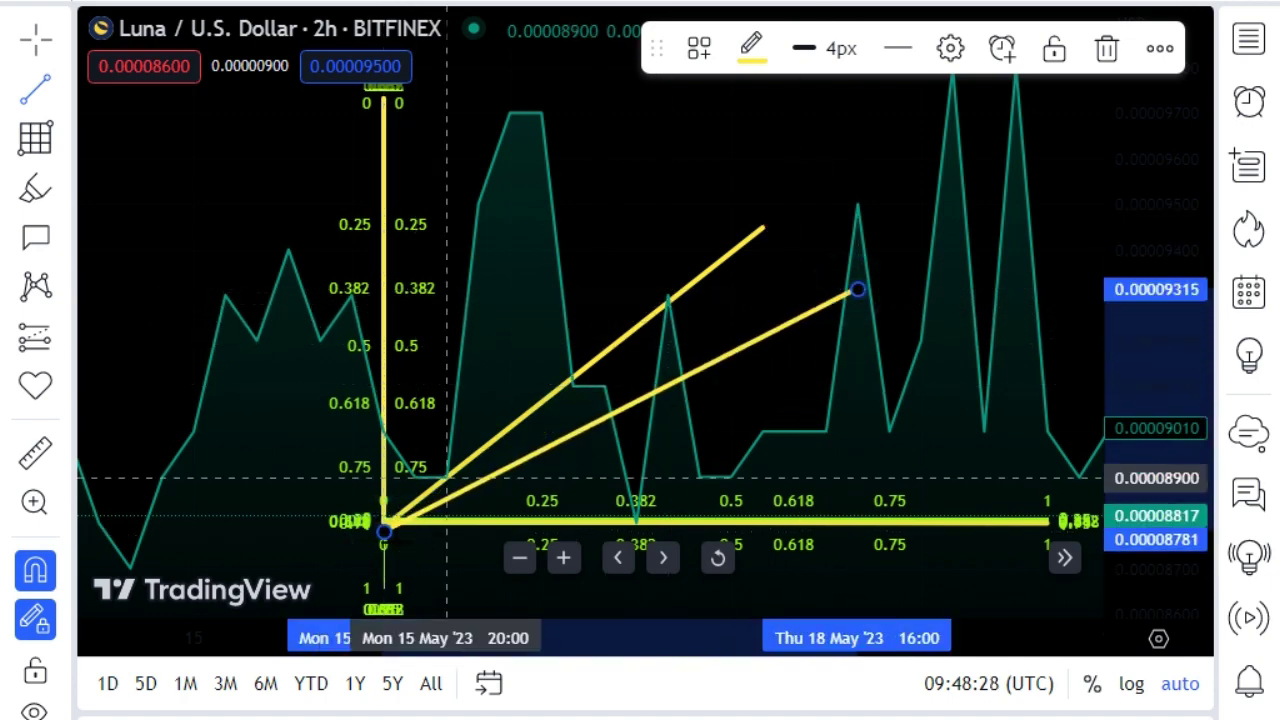
left_click_drag(383, 535, 918, 343)
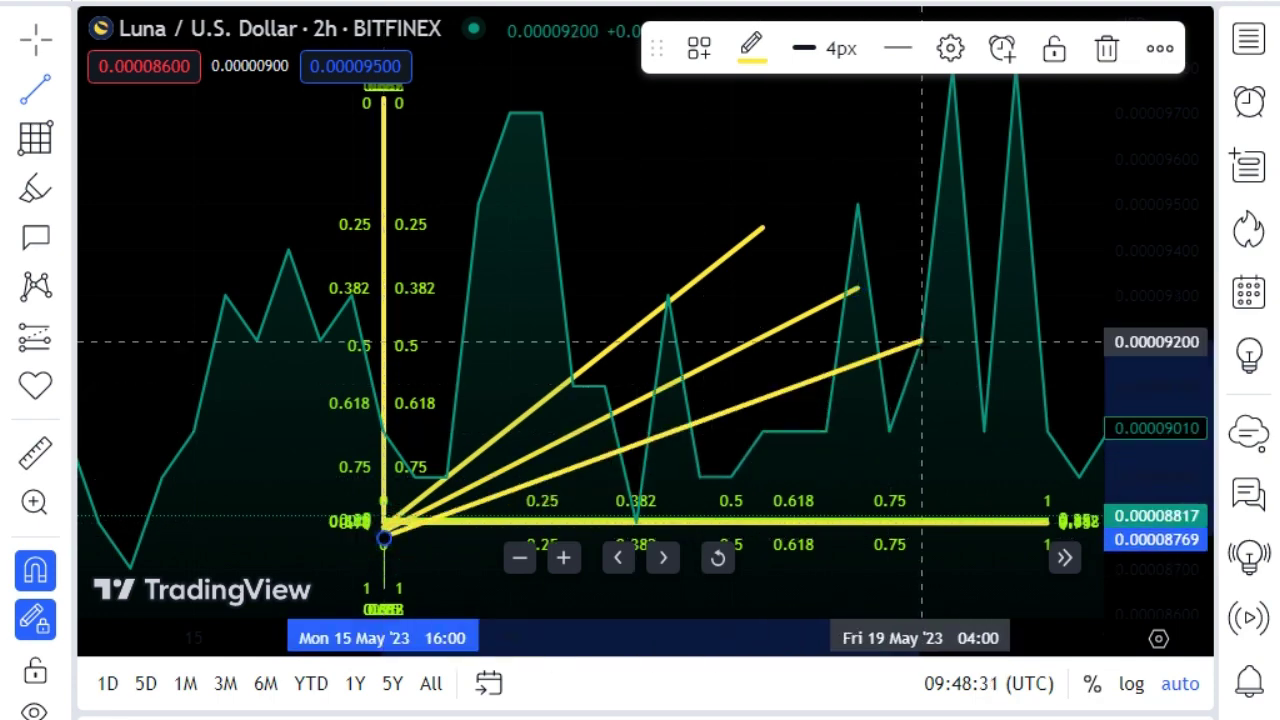
left_click_drag(921, 348, 921, 343)
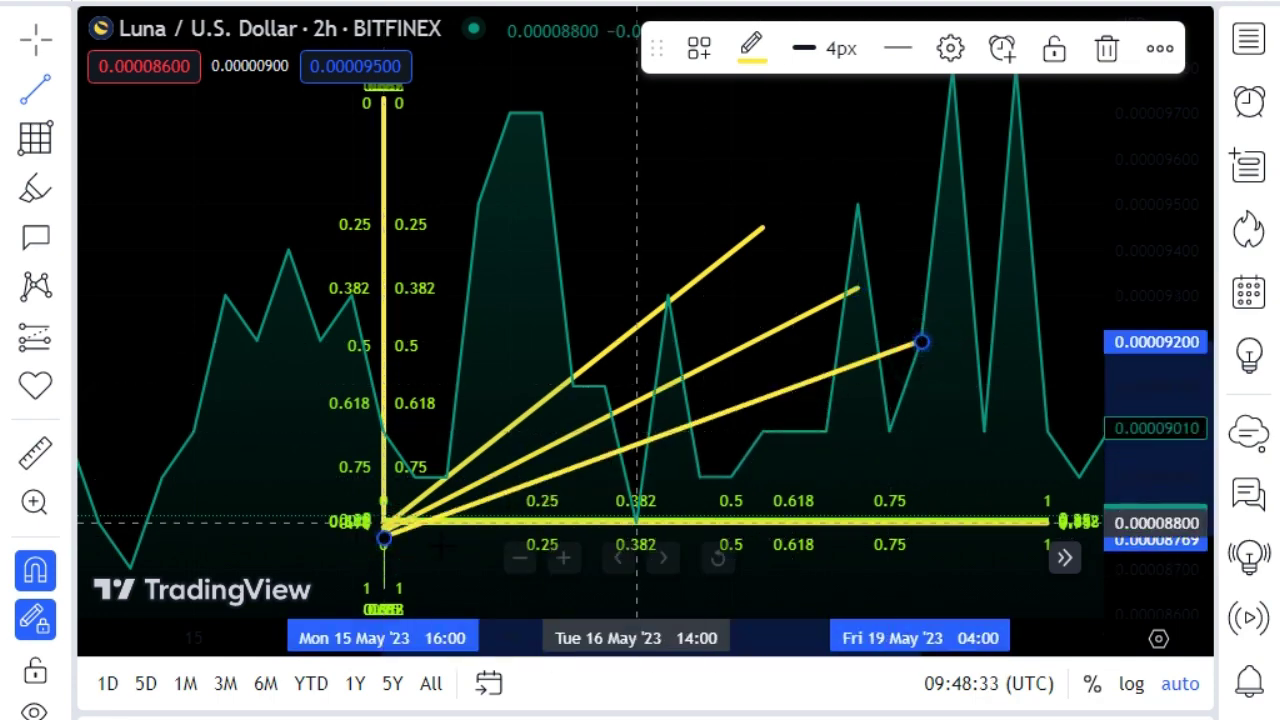
left_click_drag(383, 540, 890, 432)
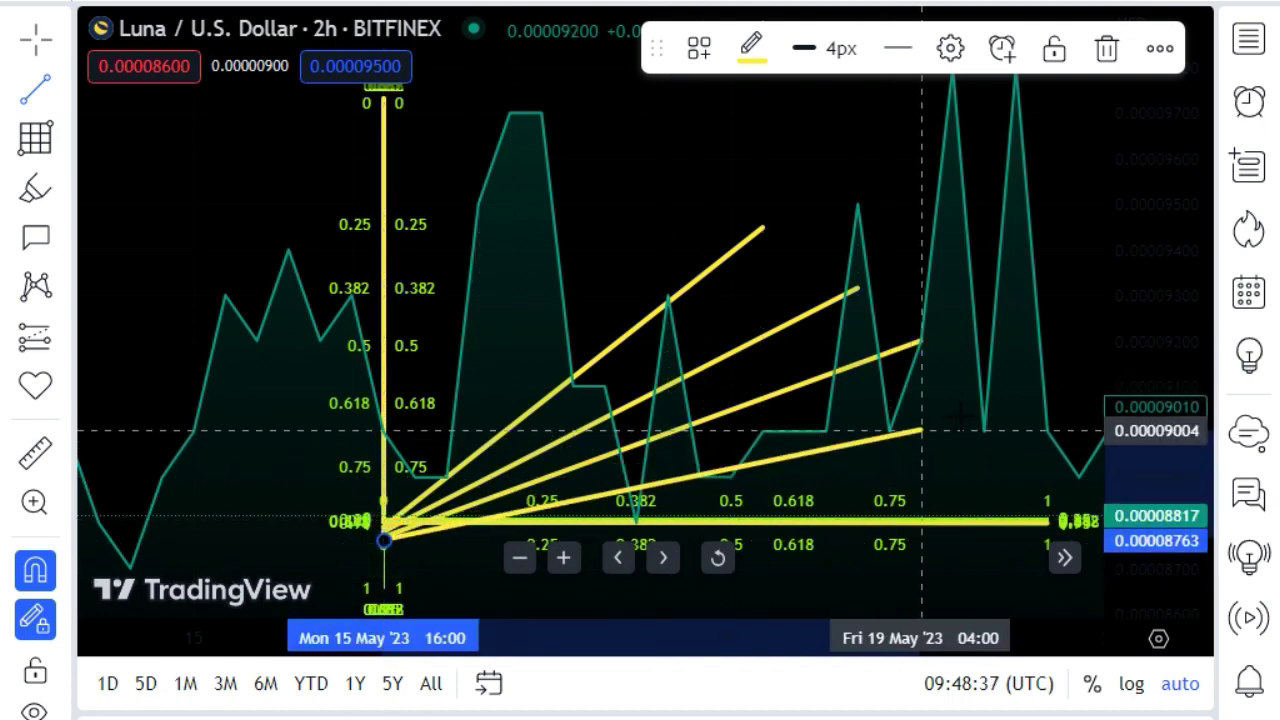
left_click_drag(890, 432, 952, 409)
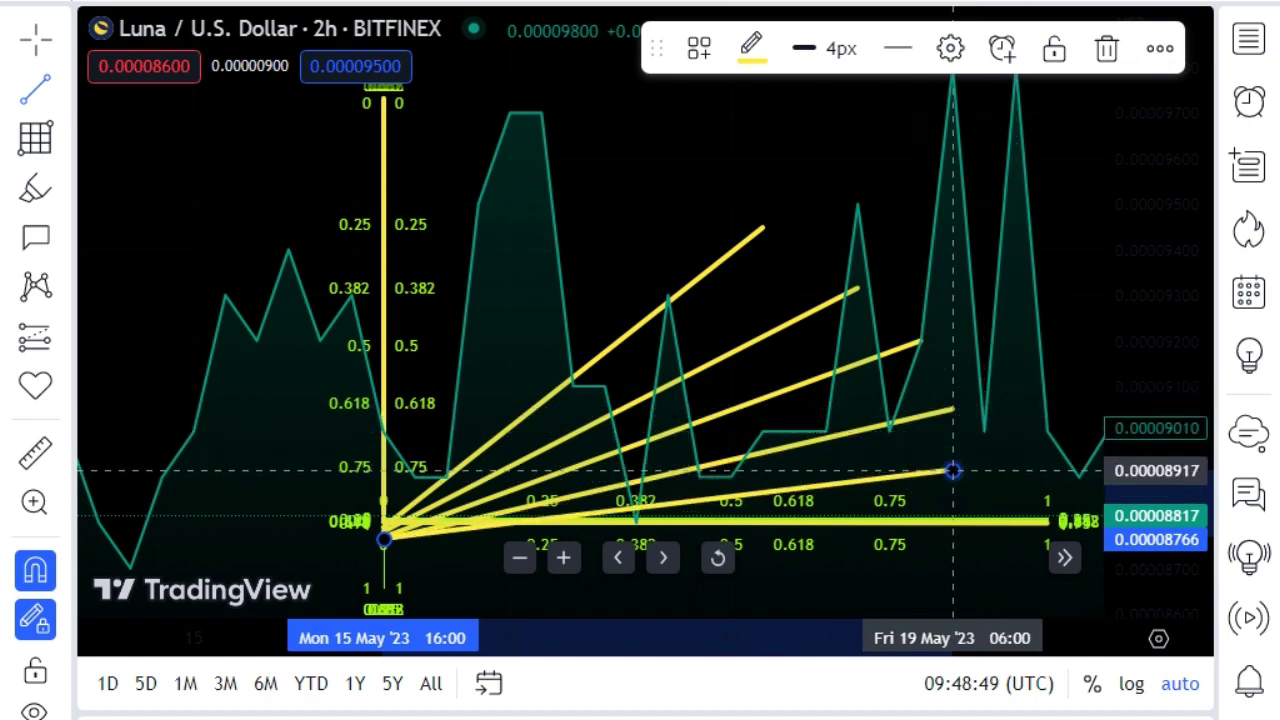
left_click(952, 470)
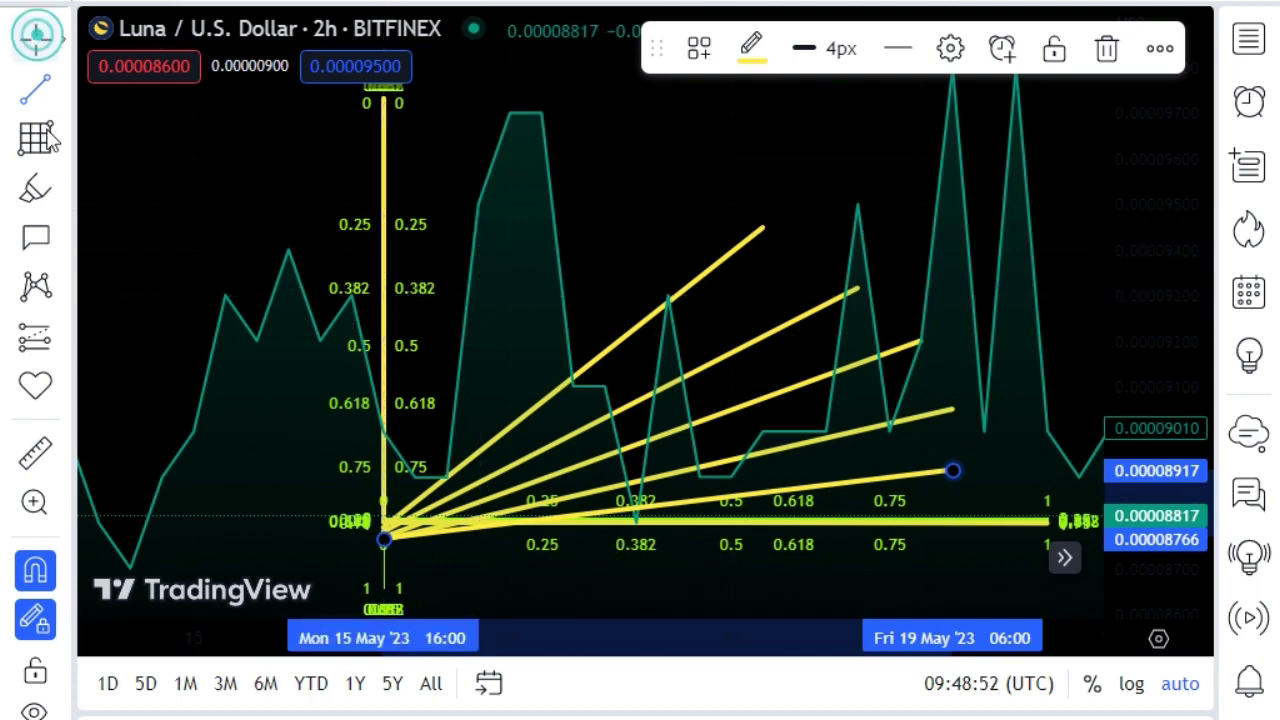
Step: Draw translucent red circles on three fan-line tips and the 15 May anchor
left_click(64, 190)
left_click(155, 295)
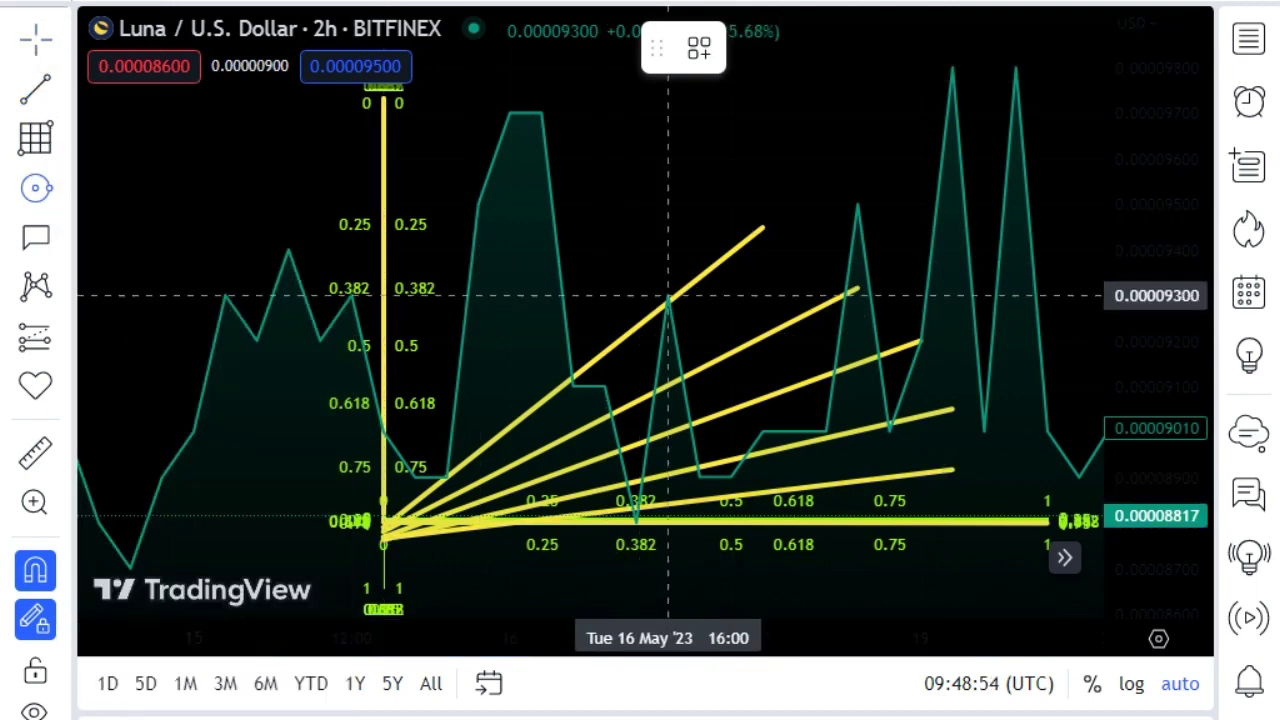
left_click_drag(763, 225, 763, 194)
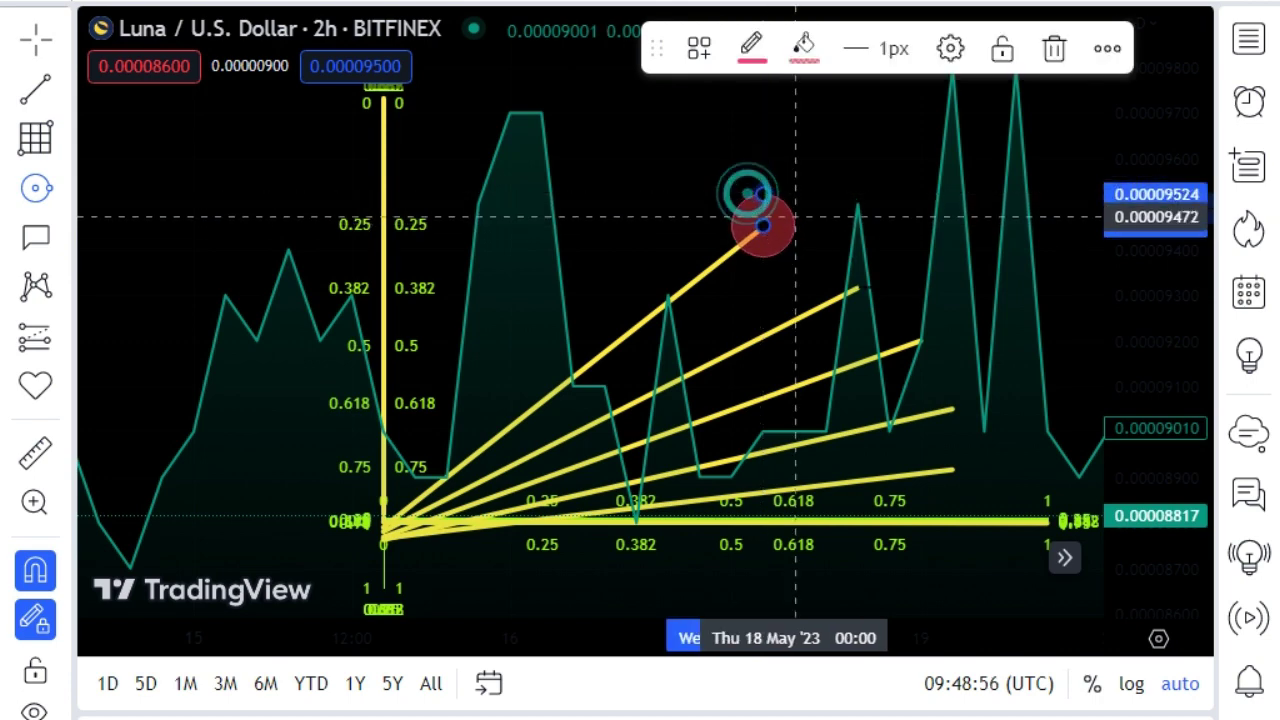
left_click(920, 342)
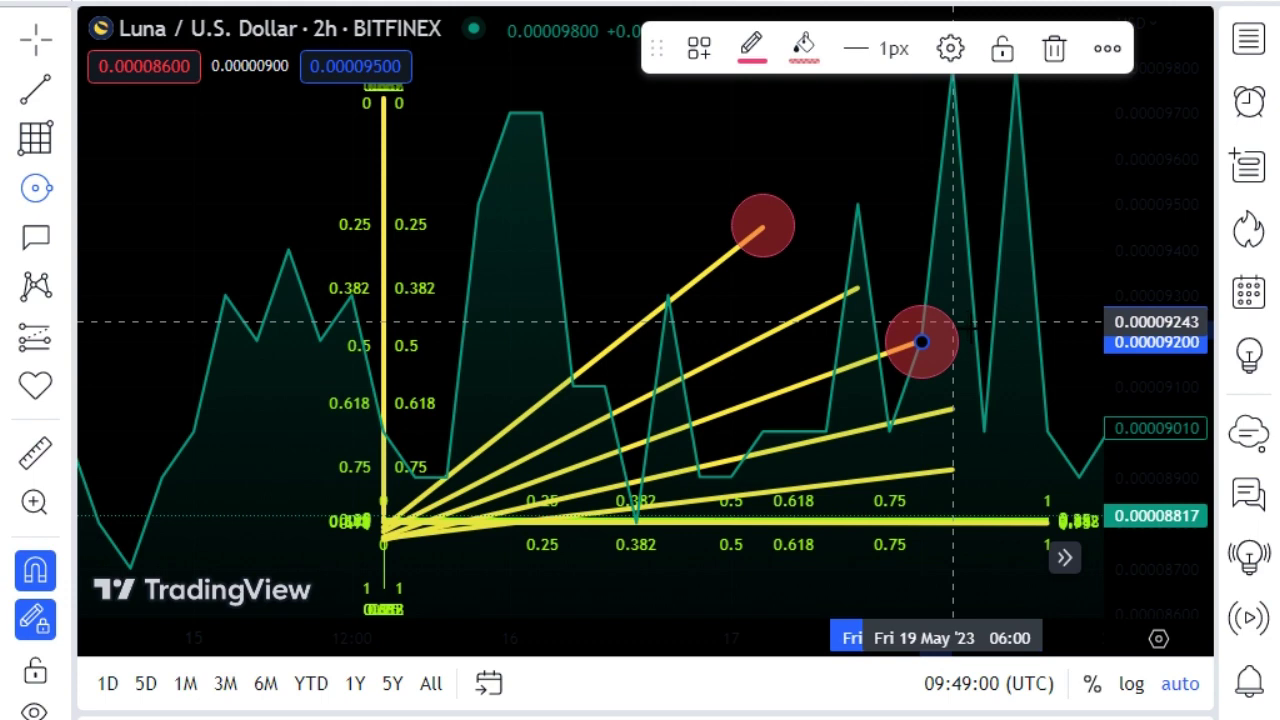
left_click(984, 328)
left_click(952, 471)
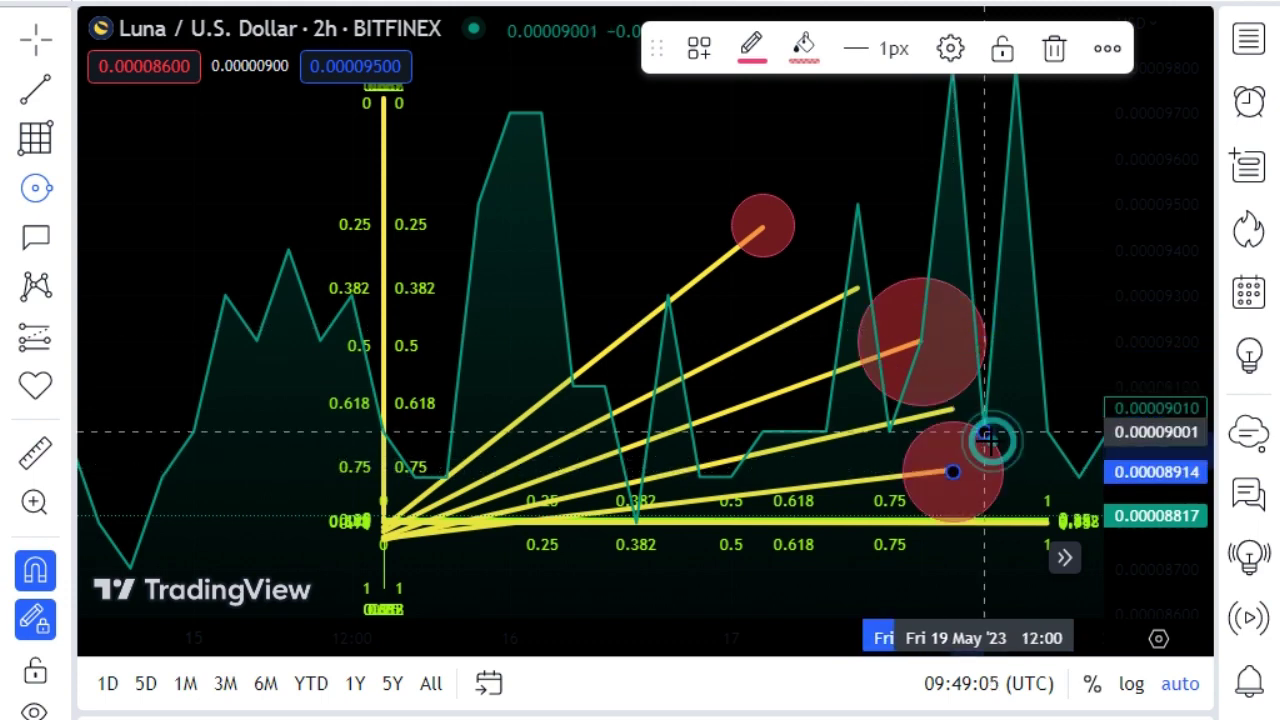
left_click(384, 540)
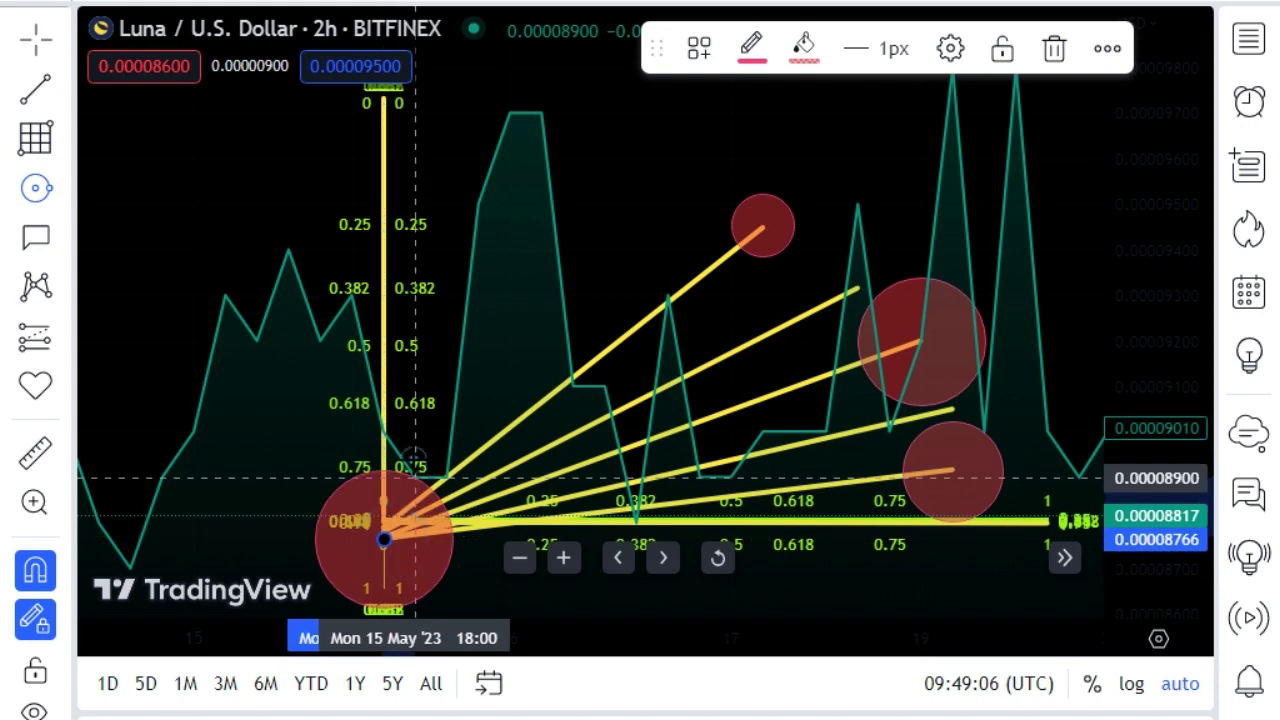
Step: Remove all 13 drawings from the Luna chart
scroll(40, 570, "down", 2)
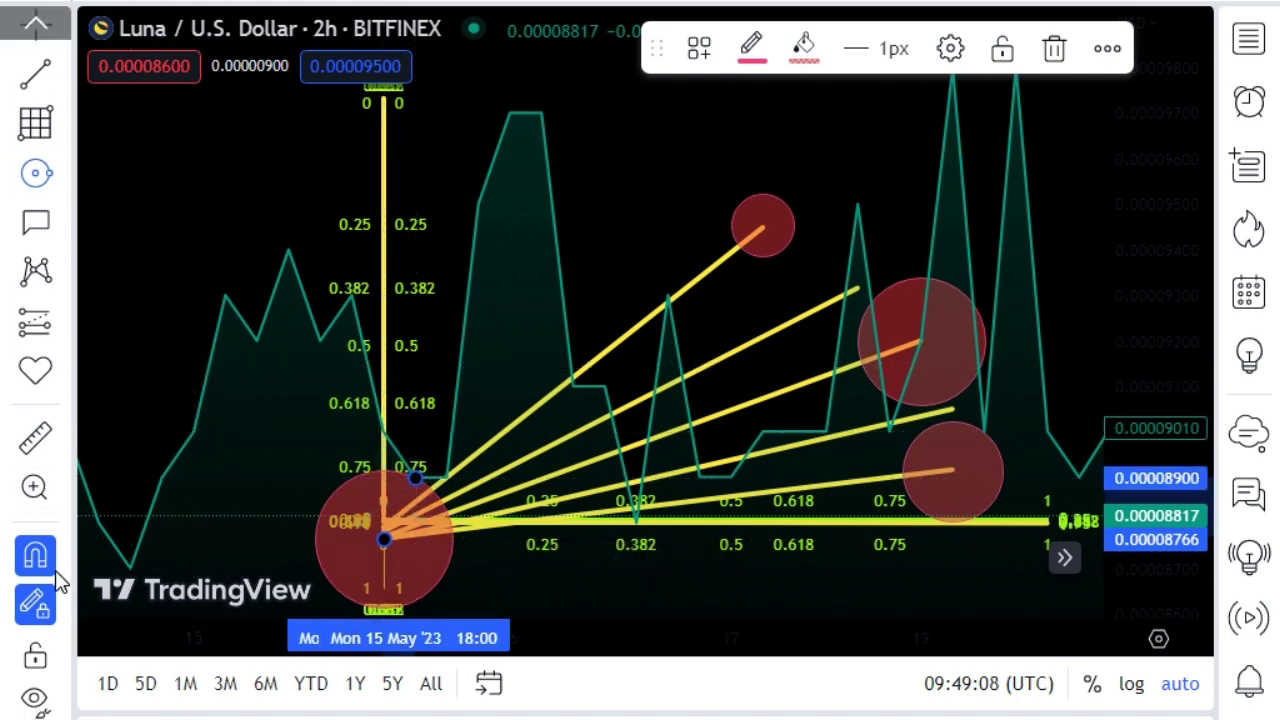
left_click(64, 660)
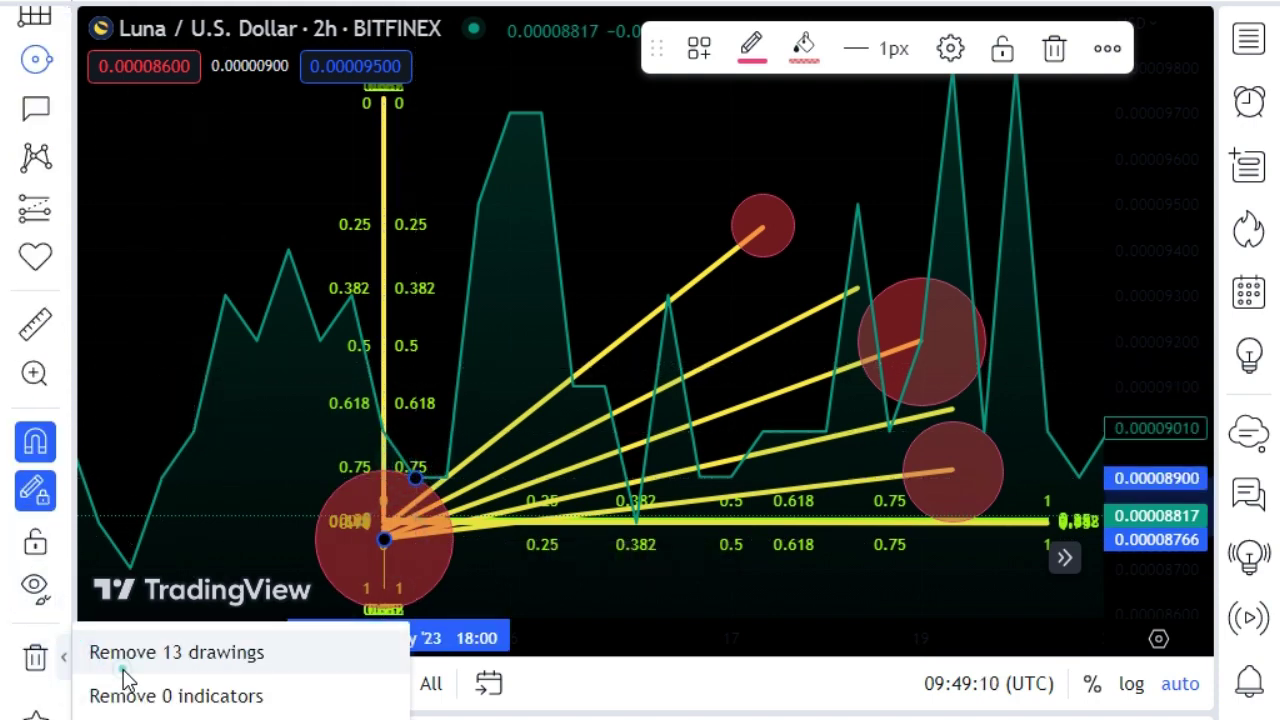
left_click(84, 655)
Step: Pan and zoom the chart back through early May to around 21 April
scroll(25, 115, "up", 2)
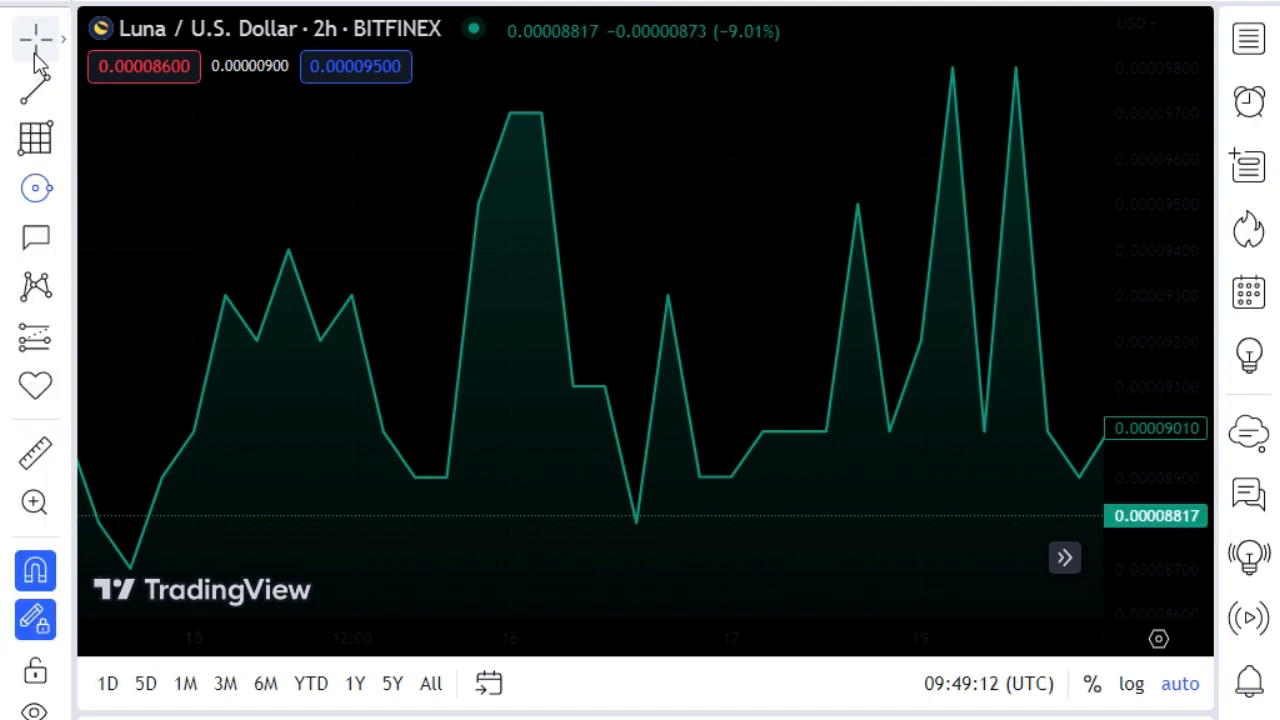
mouse_move(549, 329)
left_mouse_down()
mouse_move(376, 267)
mouse_move(94, 297)
mouse_move(329, 345)
left_mouse_up()
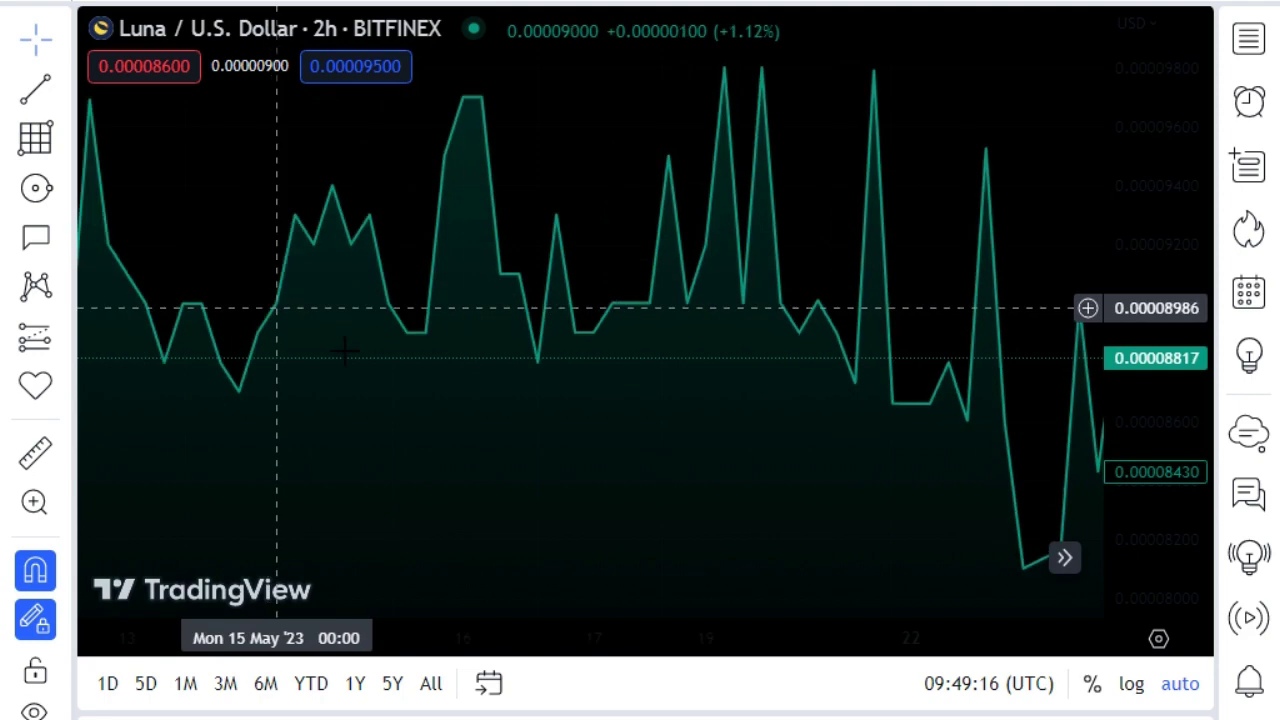
scroll(329, 345, "down", 2)
scroll(329, 345, "down", 2)
scroll(329, 345, "down", 2)
mouse_move(920, 408)
left_mouse_down()
mouse_move(1066, 449)
mouse_move(486, 420)
mouse_move(297, 349)
left_mouse_up()
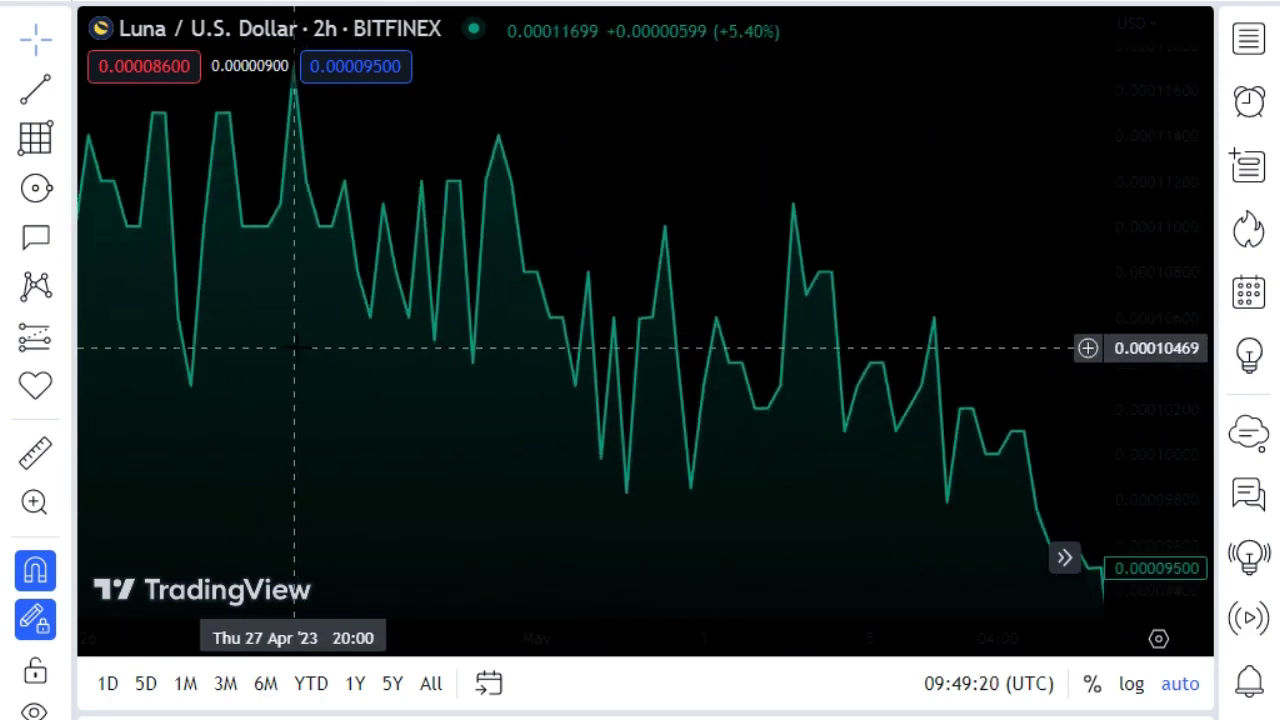
scroll(294, 347, "up", 2)
scroll(300, 346, "up", 2)
scroll(304, 346, "up", 2)
scroll(255, 301, "up", 2)
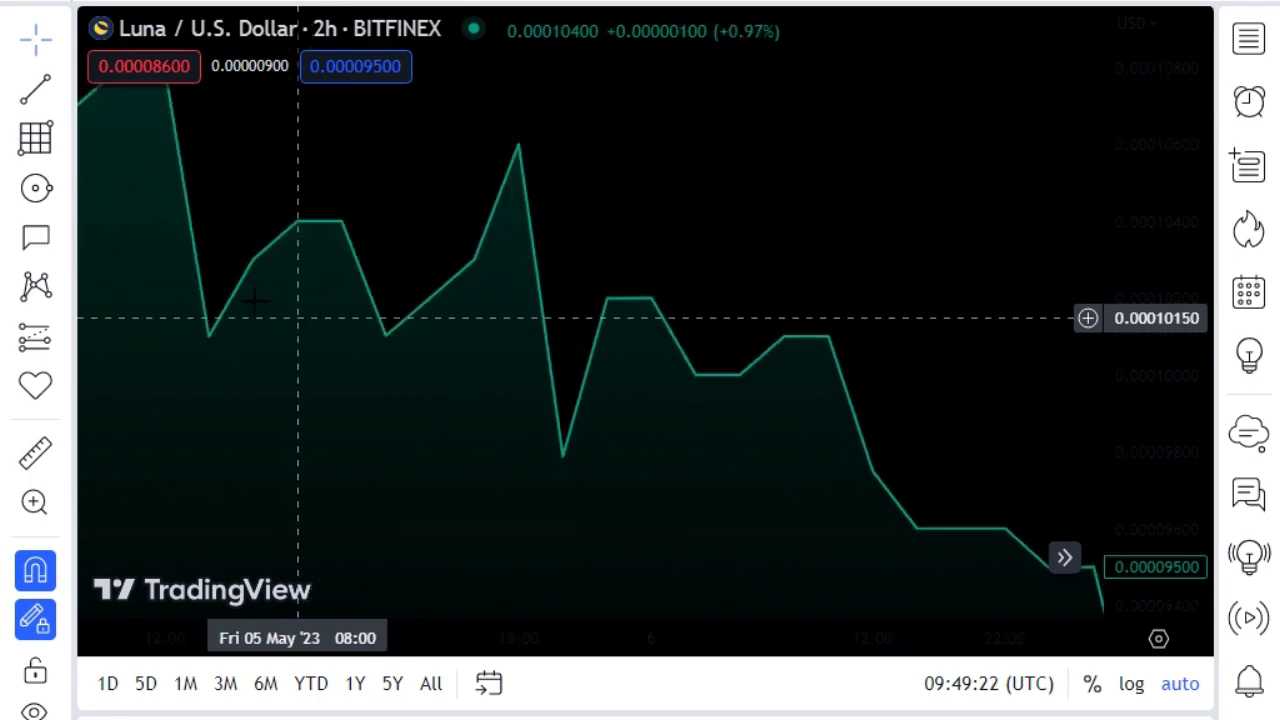
left_click_drag(255, 300, 1017, 437)
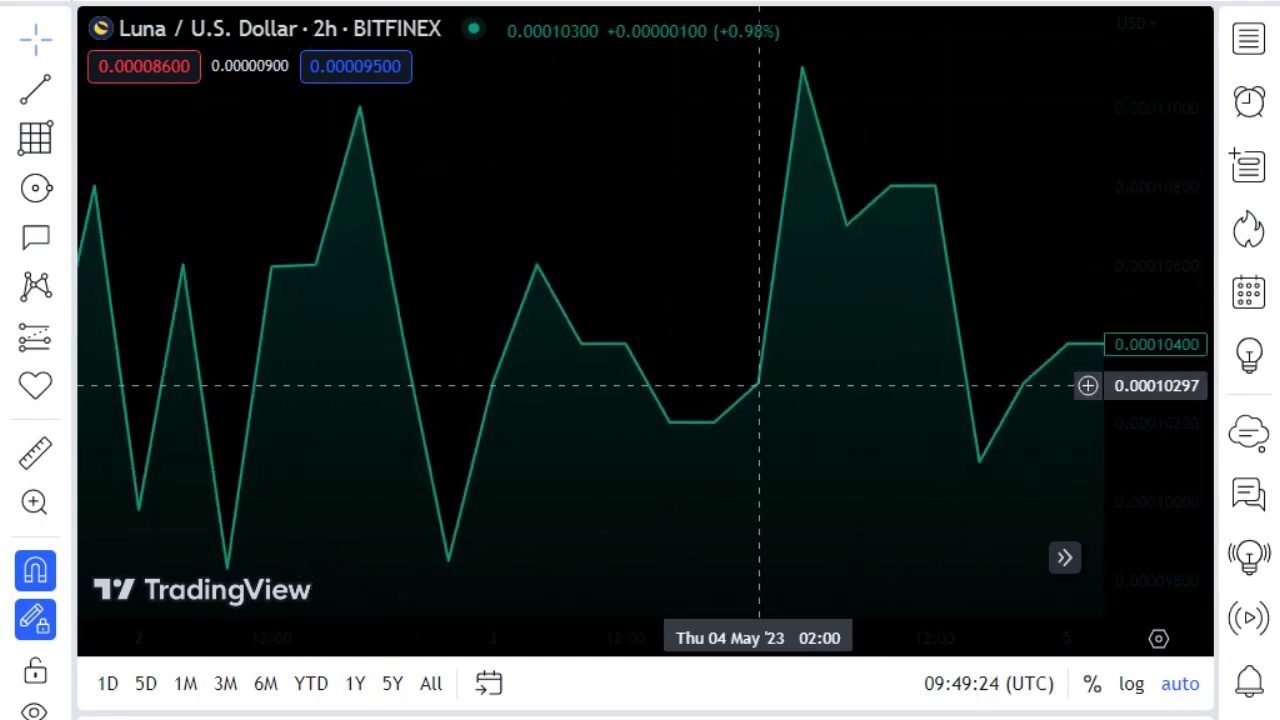
scroll(654, 346, "down", 2)
scroll(637, 344, "down", 1)
scroll(640, 344, "down", 1)
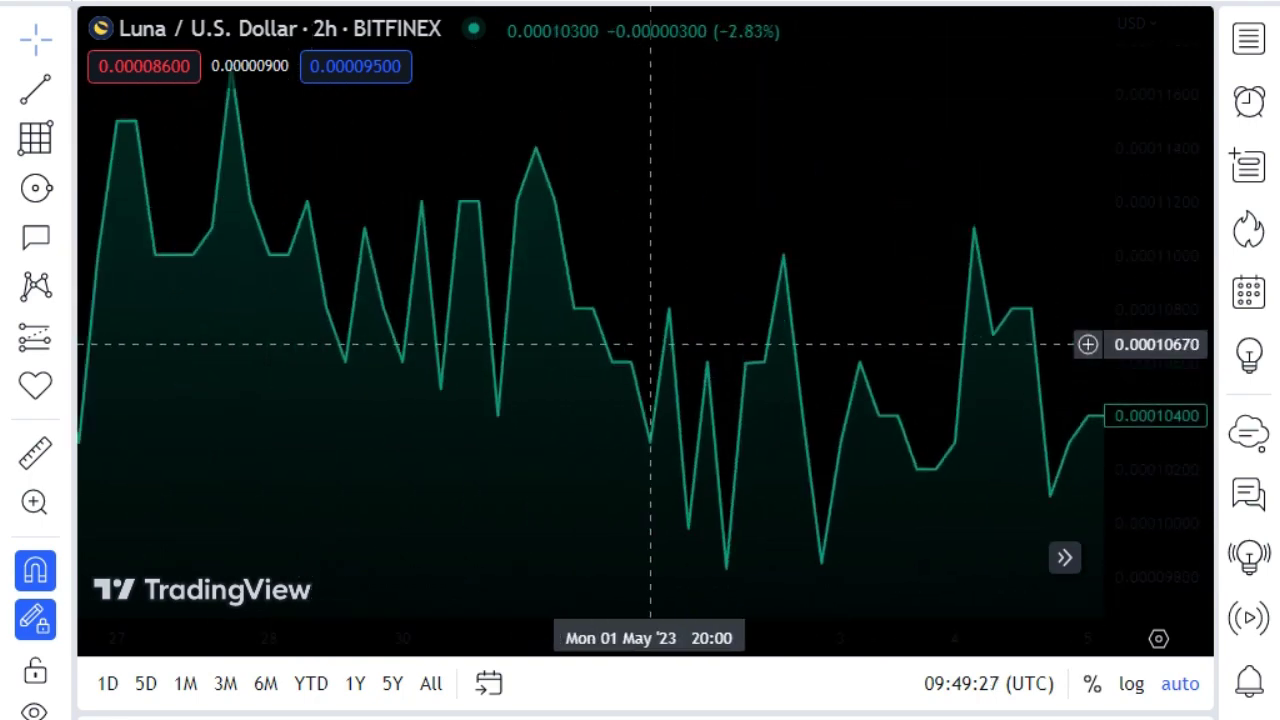
scroll(645, 345, "down", 1)
scroll(648, 345, "down", 1)
scroll(648, 345, "down", 1)
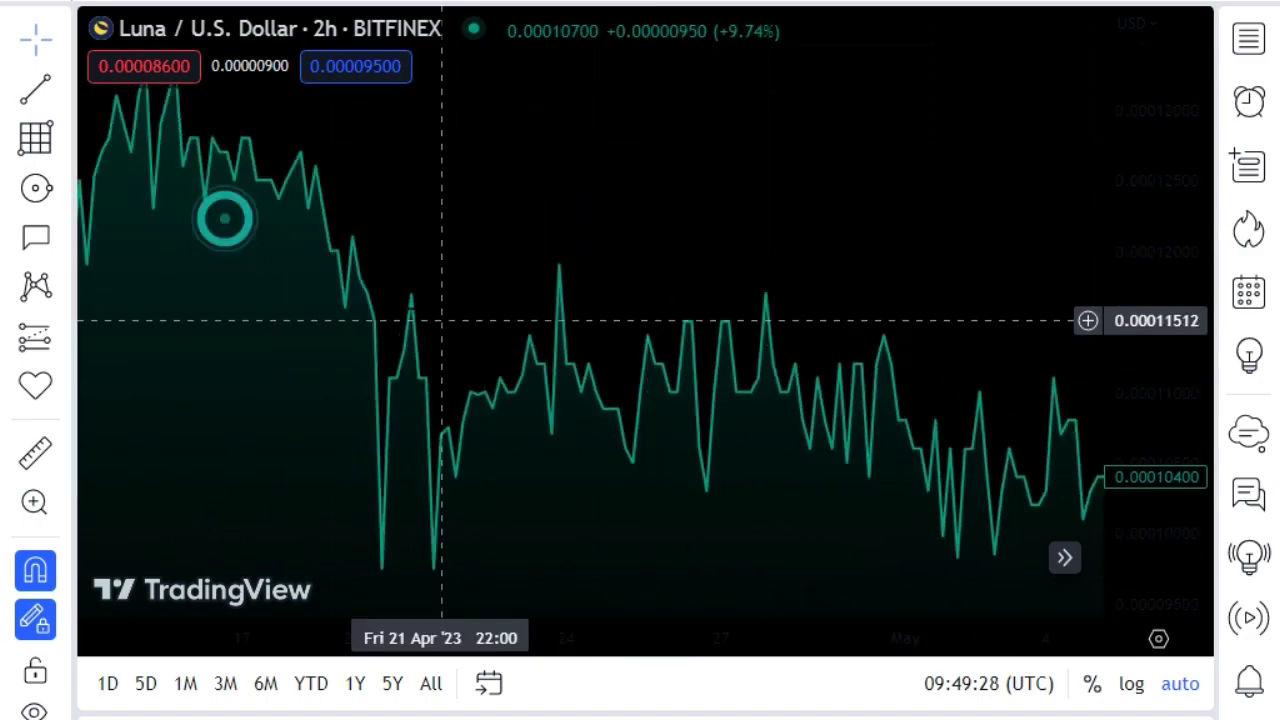